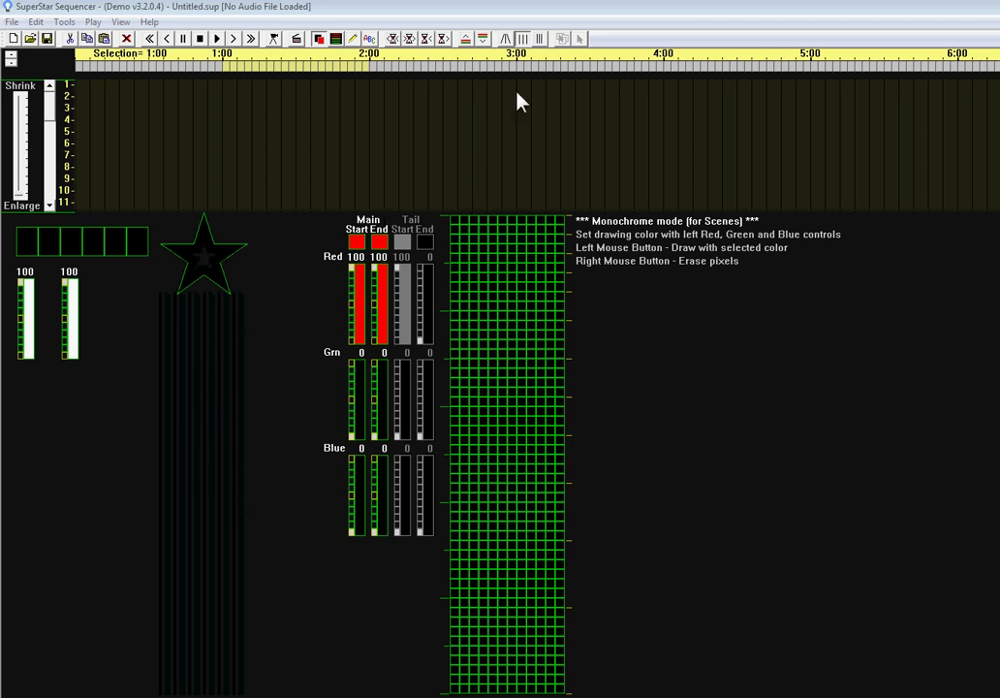
# Switch the pixel grid to its wider layout so the cells are larger
pyautogui.click(504, 39)
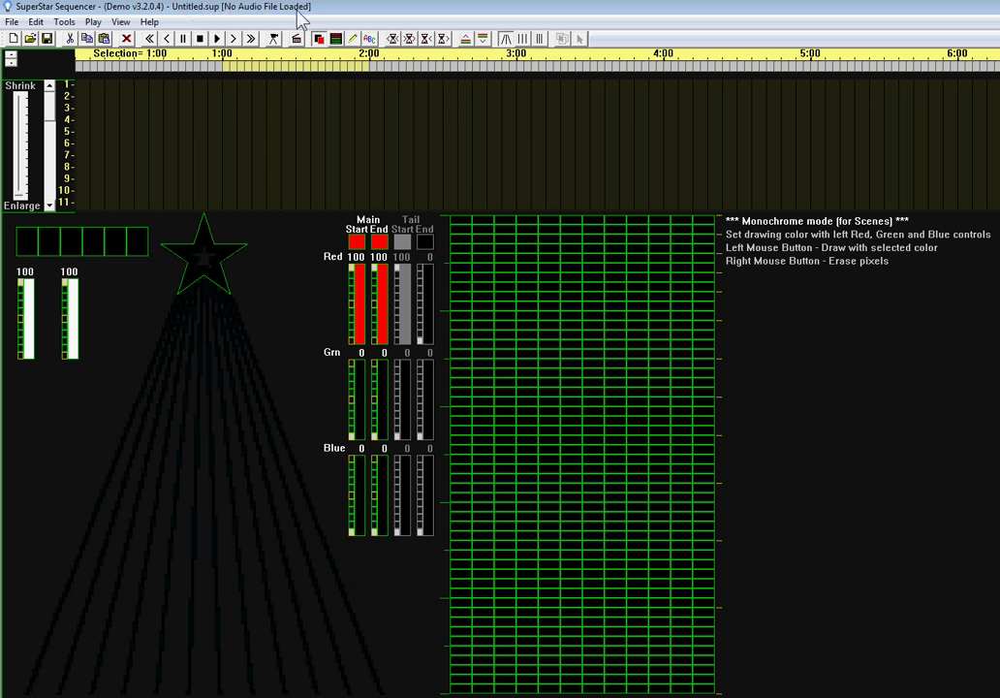
# Load CarolOfTheBells.mp3 from the Audio folder as the sequence's song
pyautogui.click(12, 22)
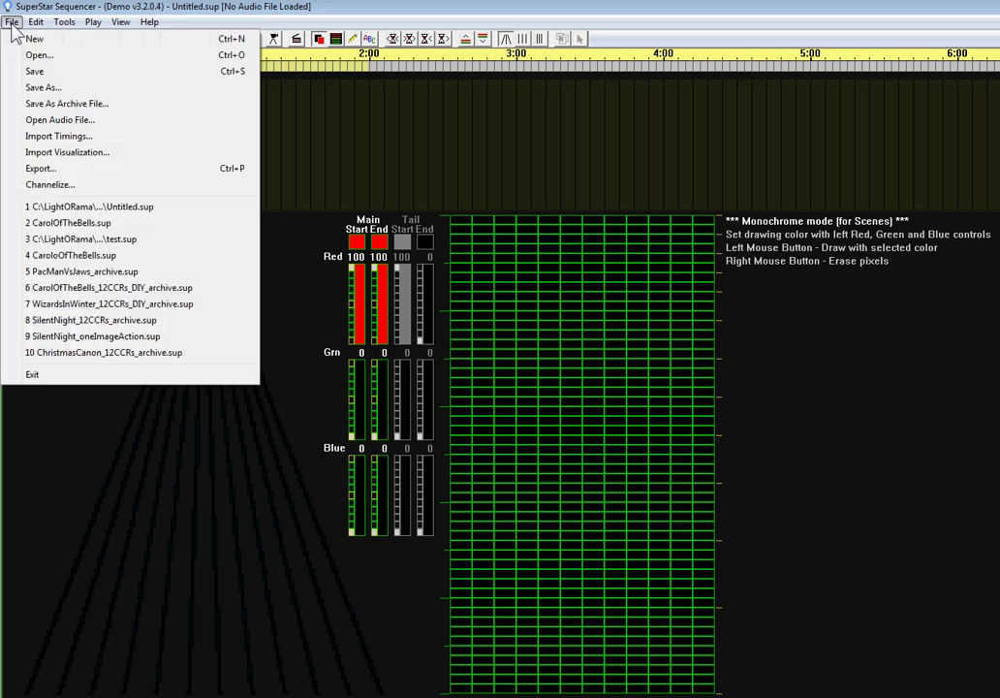
pyautogui.click(44, 120)
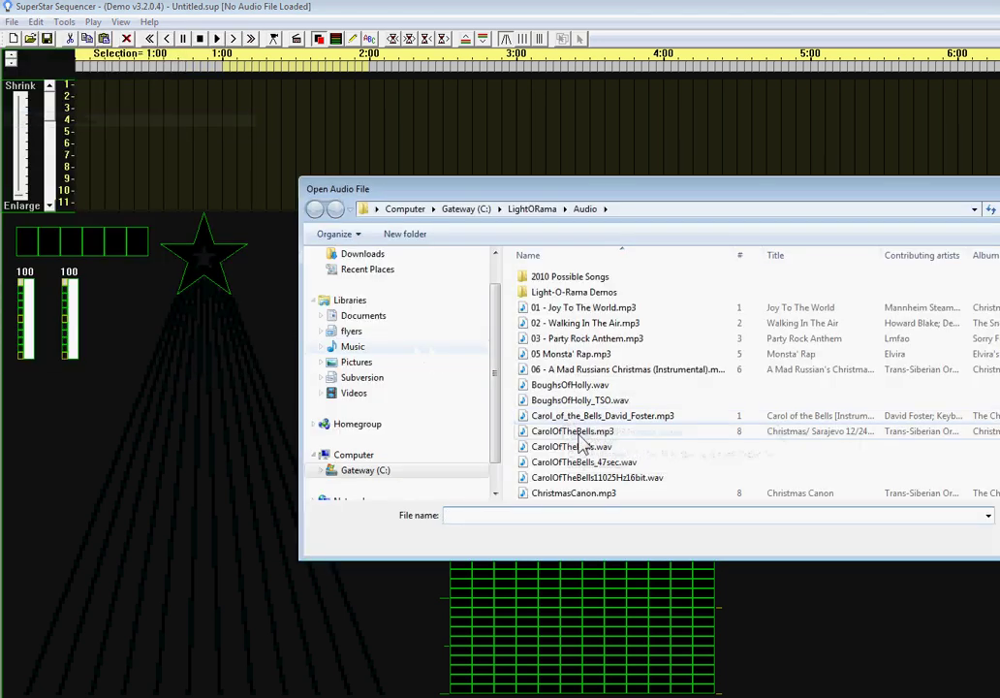
pyautogui.click(574, 431)
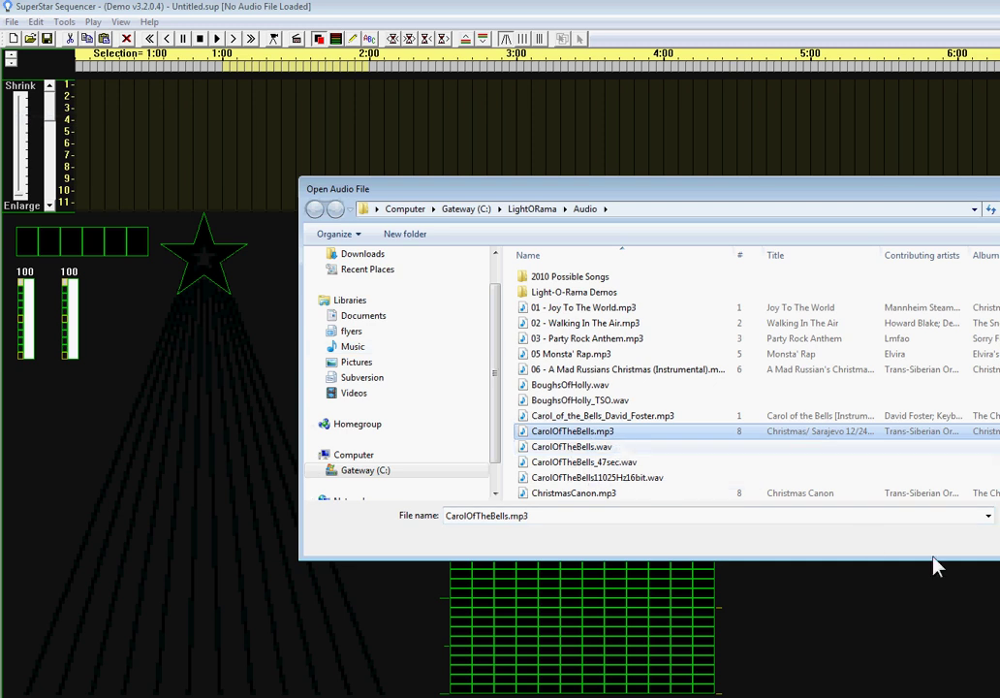
pyautogui.press('Return')
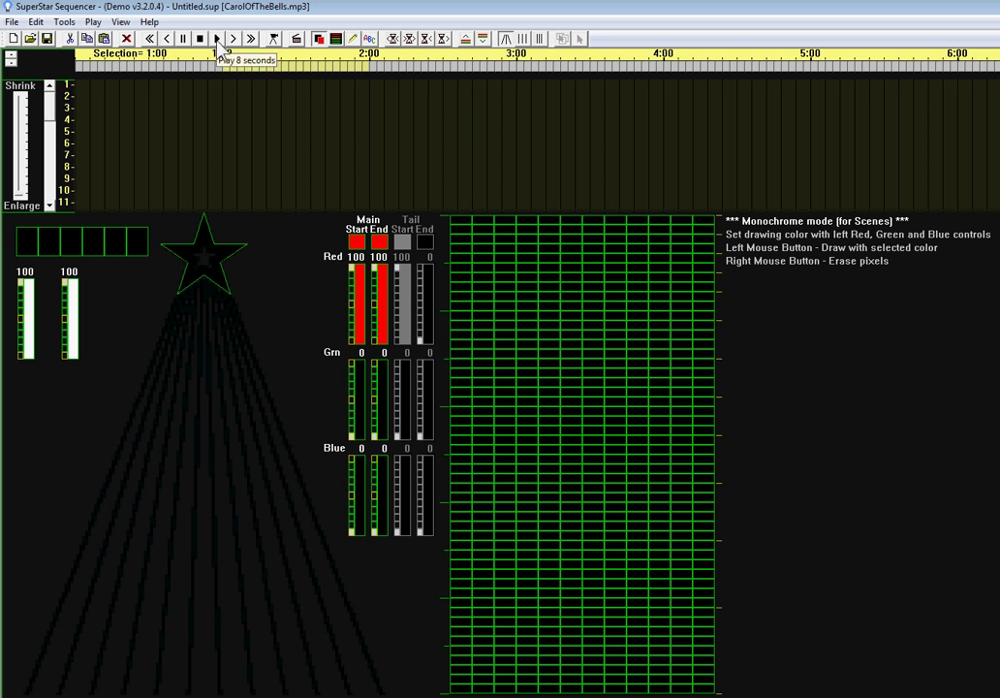
pyautogui.click(219, 38)
pyautogui.click(217, 39)
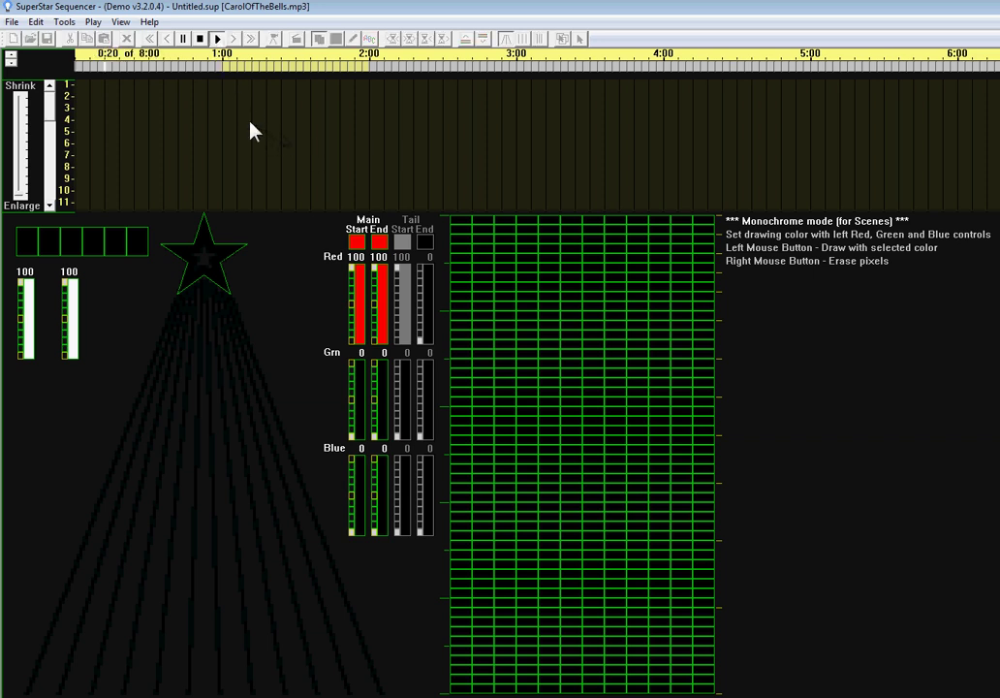
pyautogui.click(219, 41)
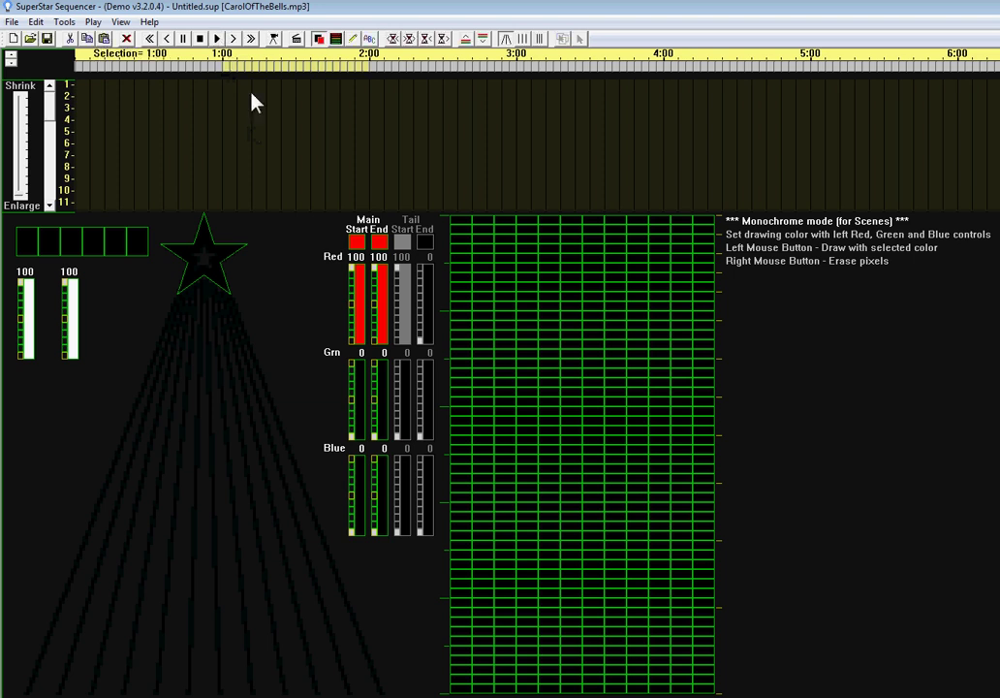
pyautogui.click(217, 39)
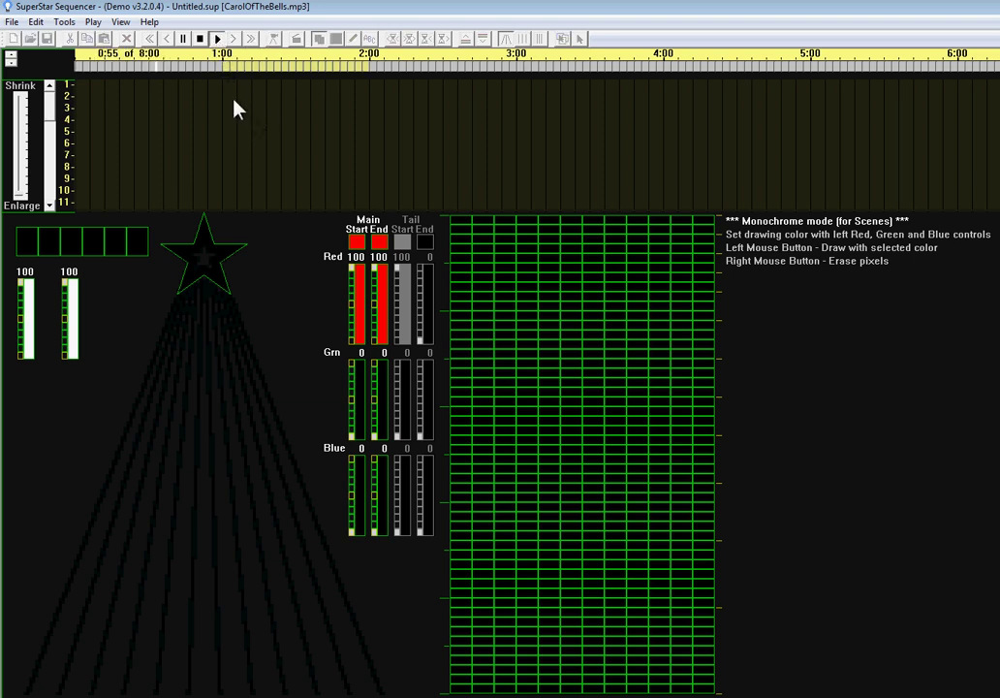
pyautogui.click(200, 39)
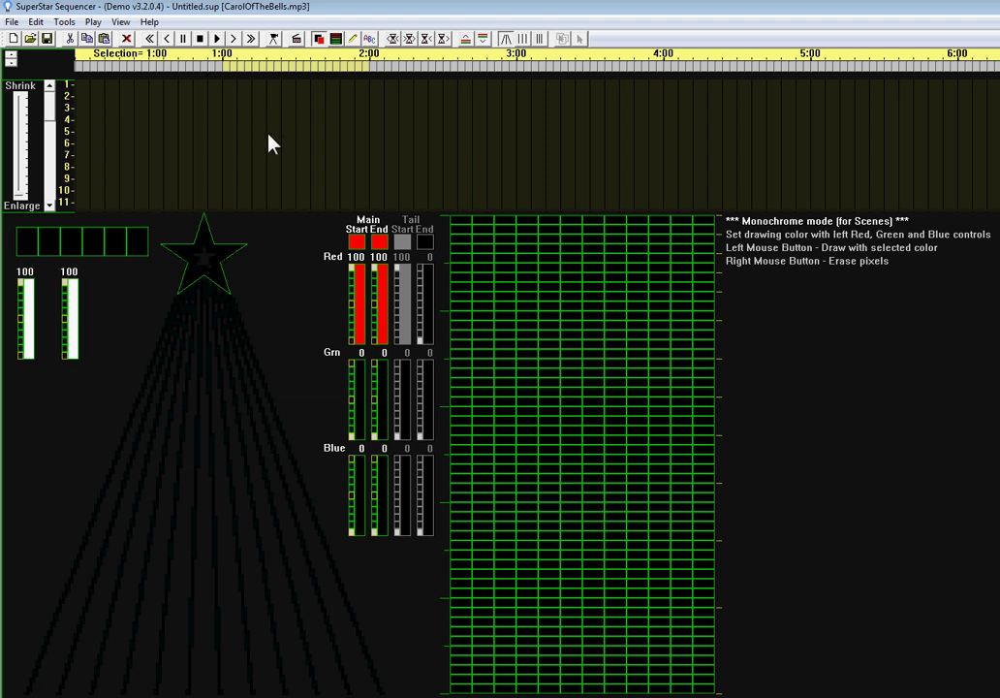
pyautogui.click(275, 41)
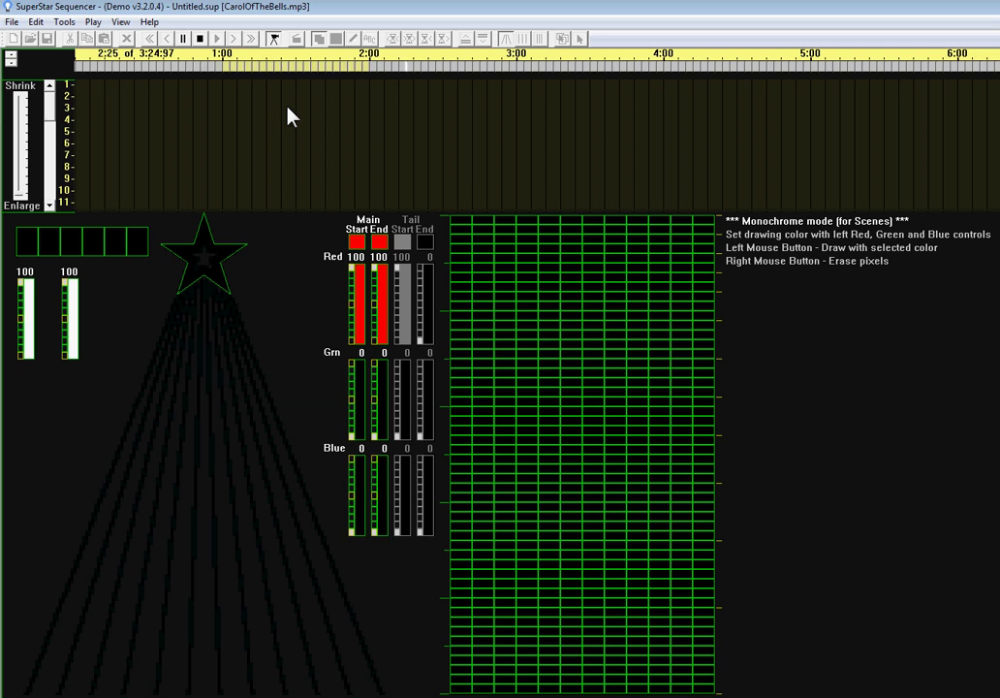
pyautogui.click(275, 40)
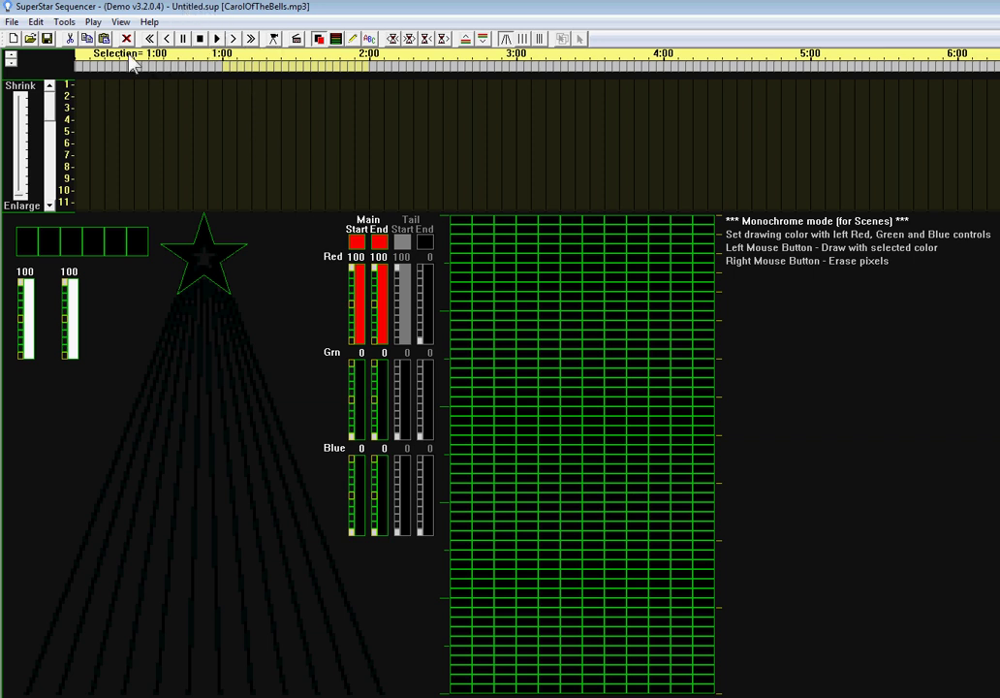
# Save the sequence as CarolOfTheBells.sup with the song still attached
pyautogui.click(13, 23)
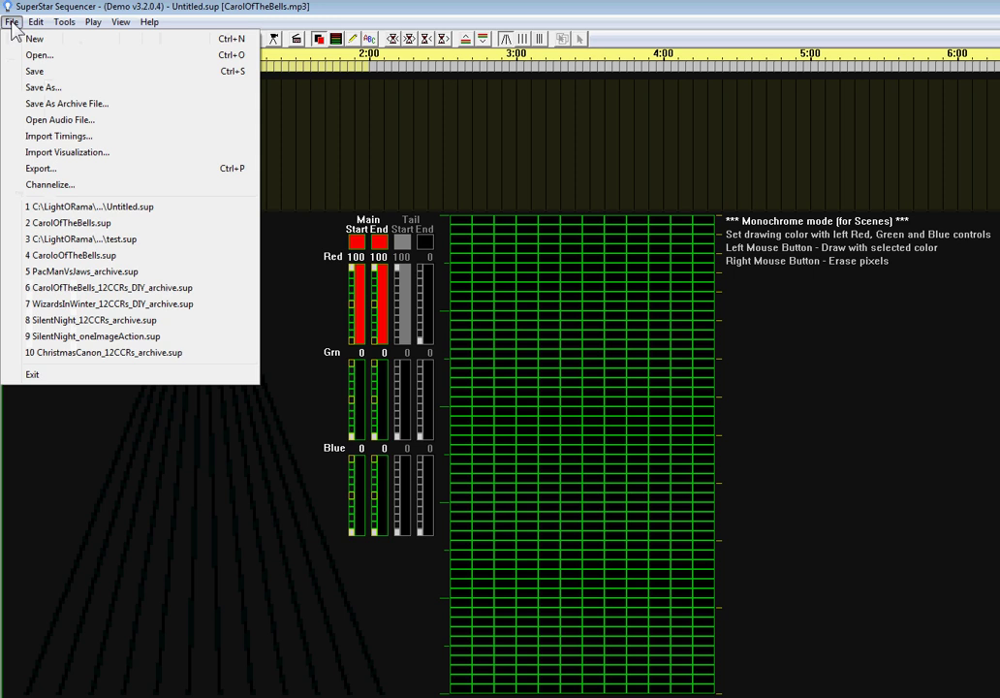
pyautogui.click(43, 88)
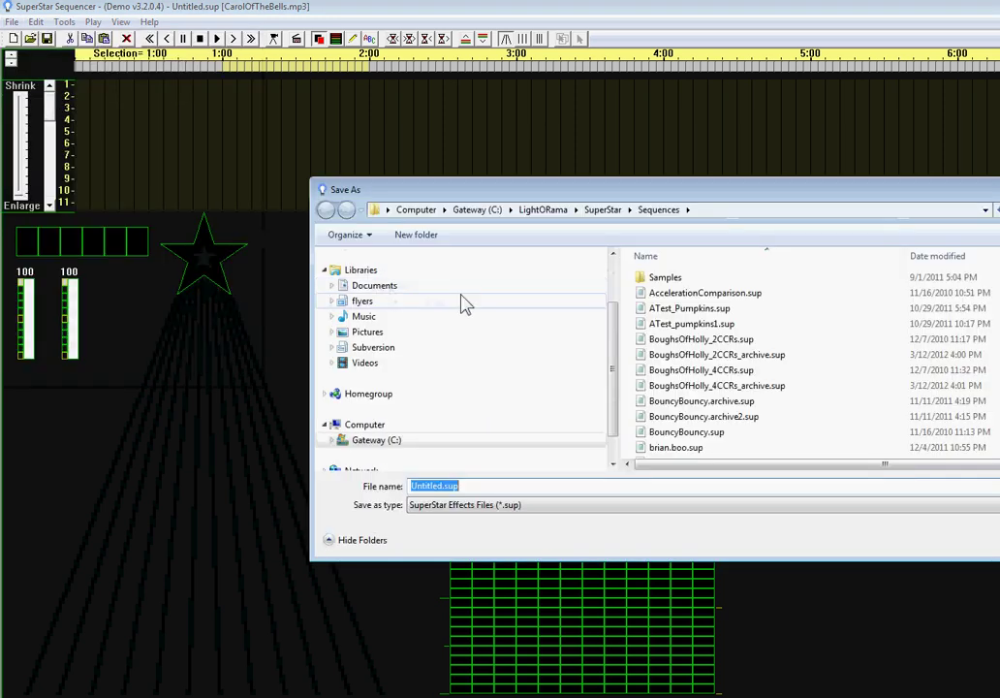
pyautogui.write('C')
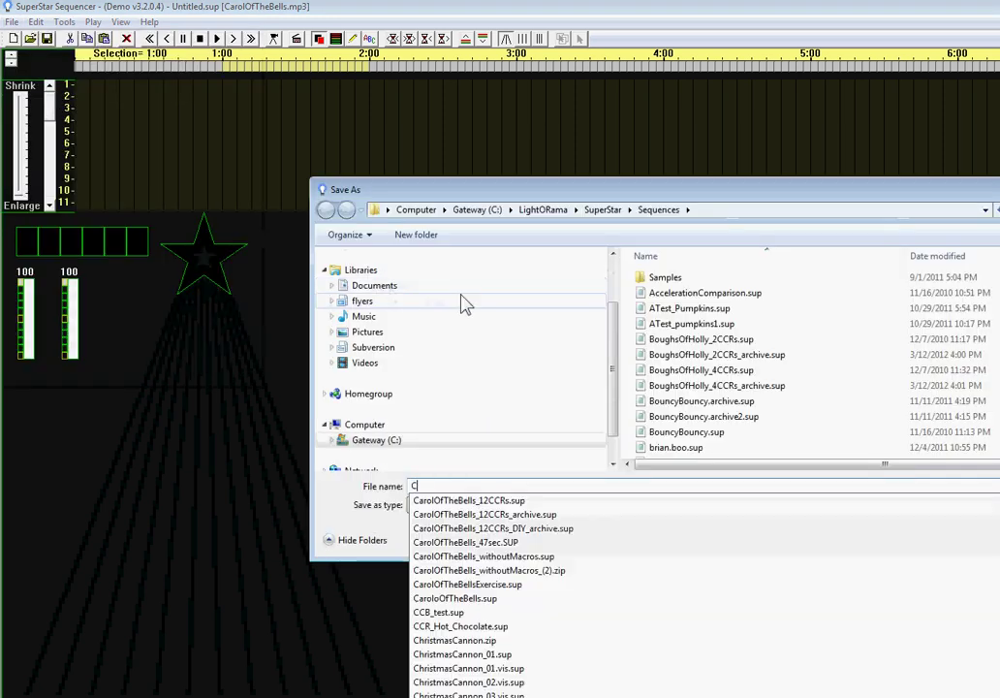
pyautogui.write('arolOfTheBells')
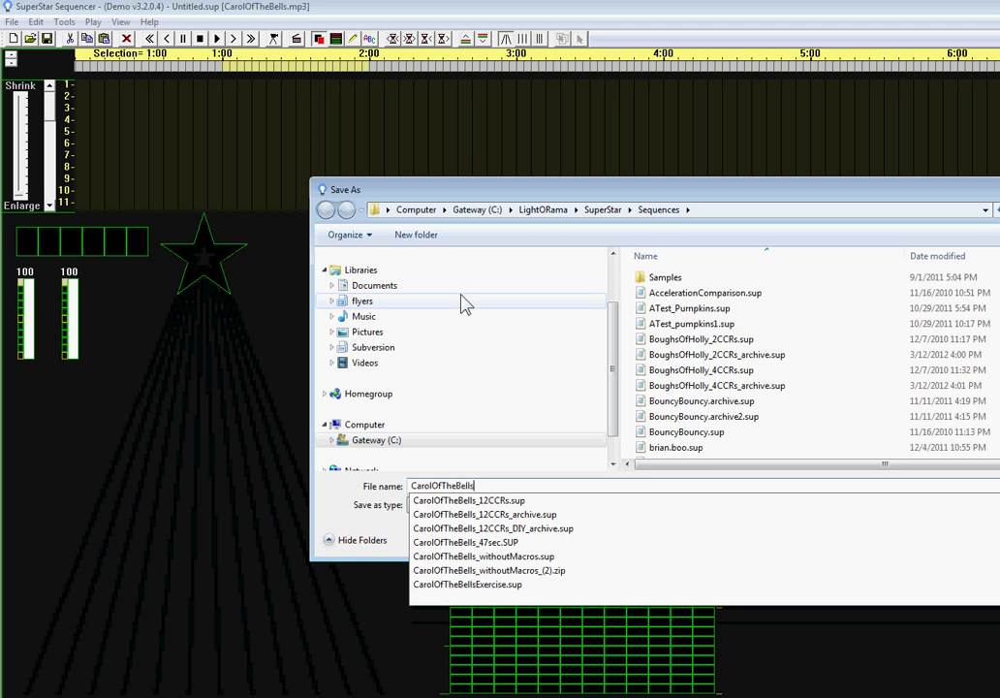
pyautogui.press('Return')
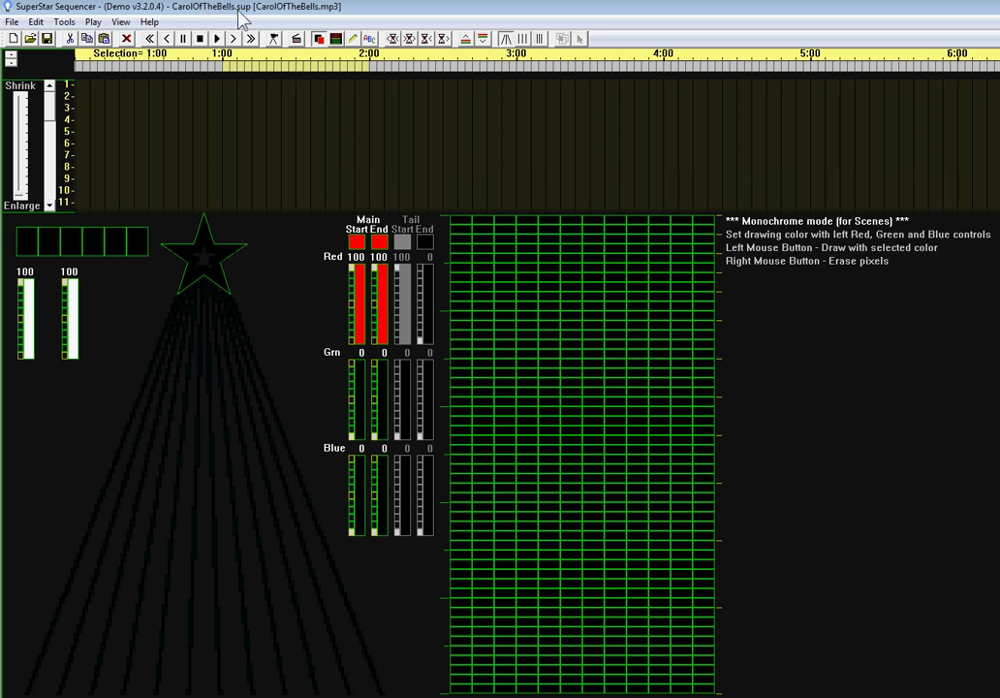
# Create timing marks from the song, then preview 8 seconds and stop playback
pyautogui.click(66, 23)
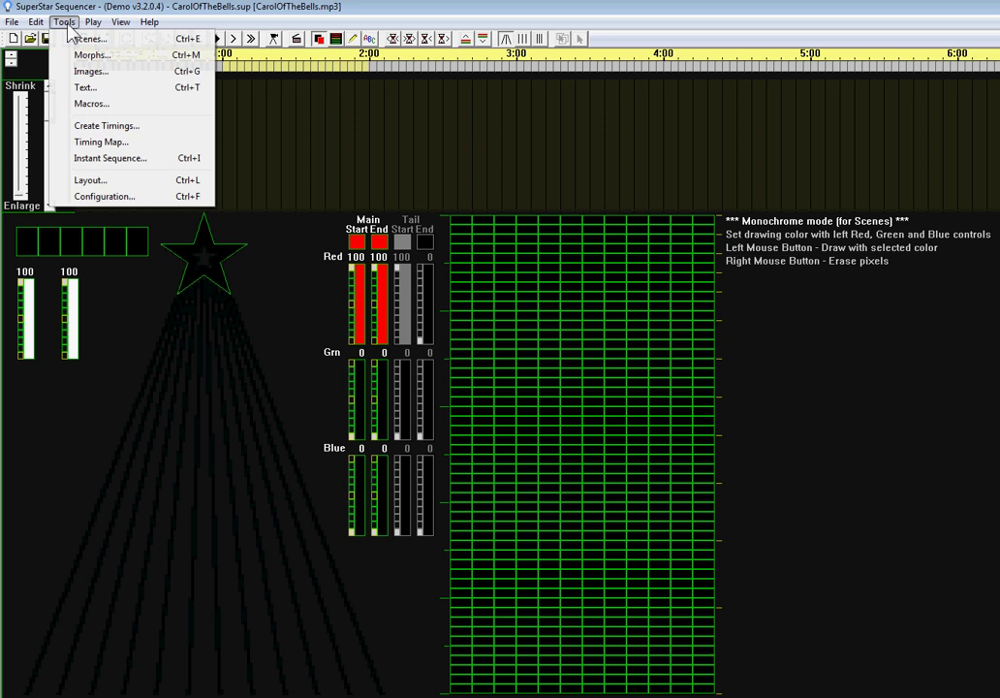
pyautogui.click(105, 126)
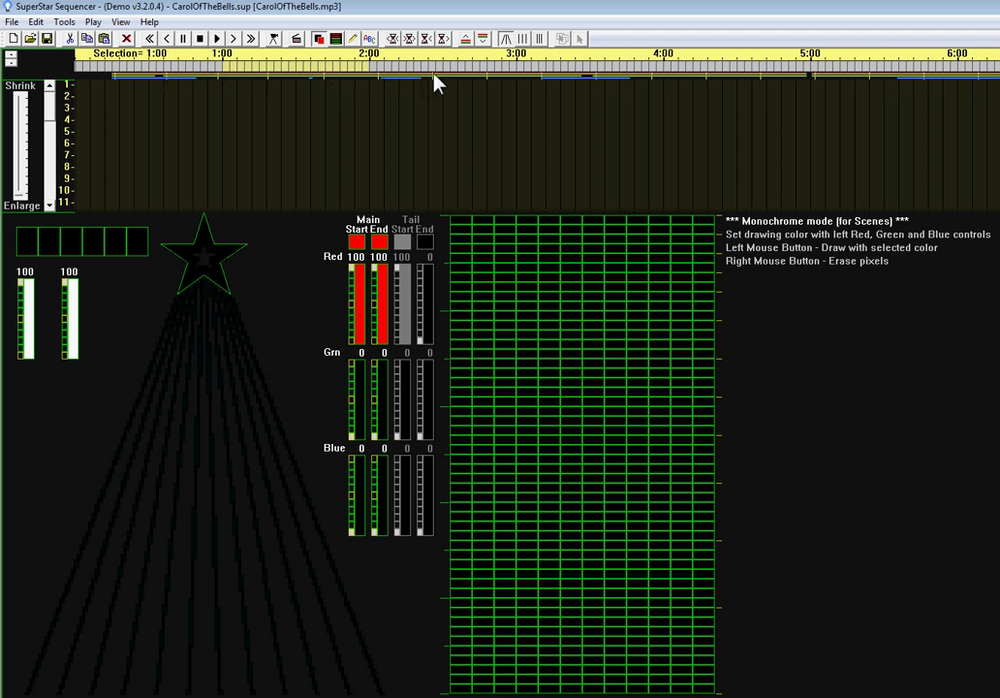
pyautogui.click(219, 43)
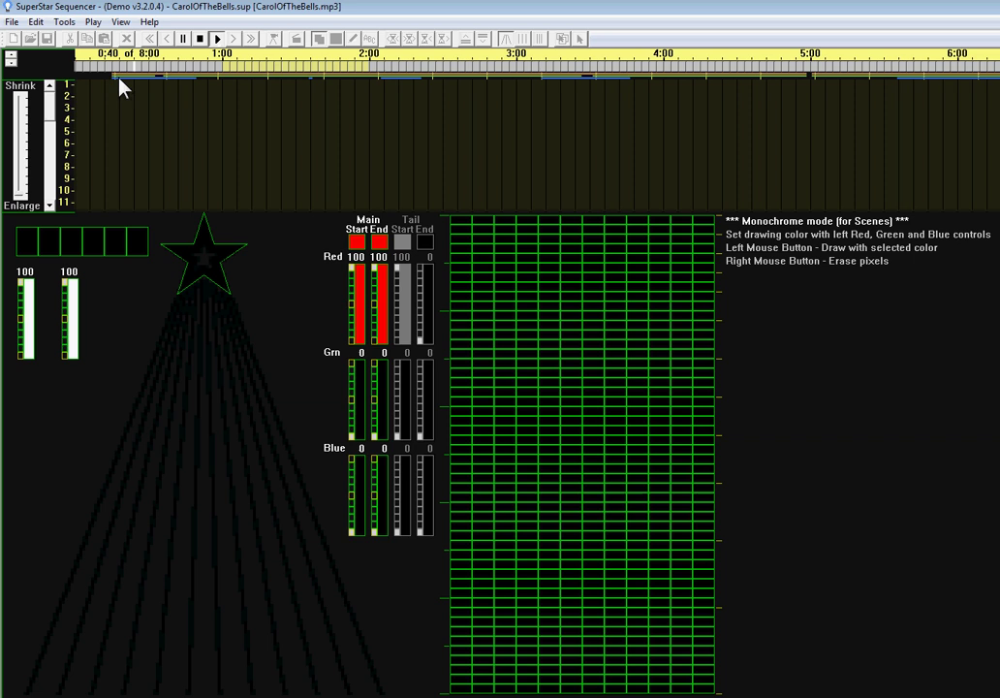
pyautogui.click(217, 43)
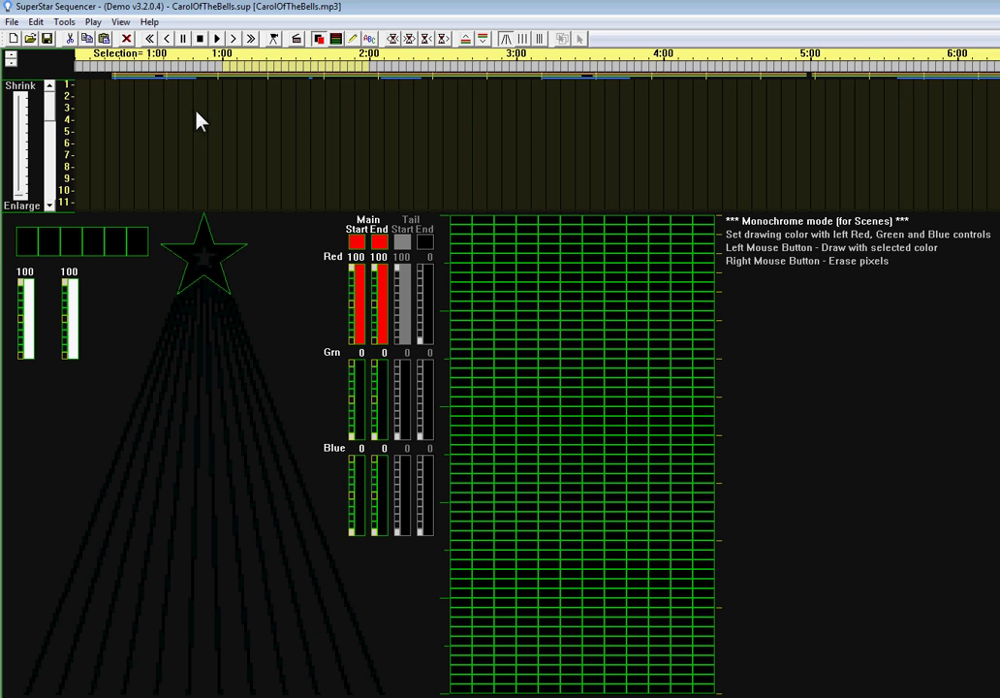
# Open the Scene Setup window and move it aside from the timeline
pyautogui.click(66, 22)
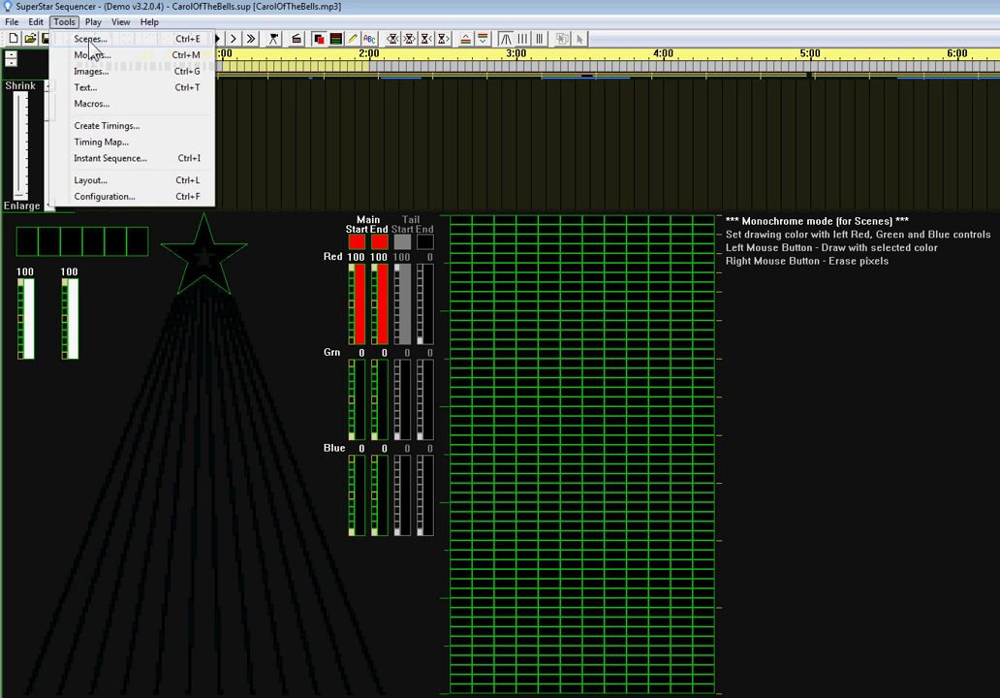
pyautogui.click(89, 40)
pyautogui.moveTo(638, 272); pyautogui.dragTo(789, 271)
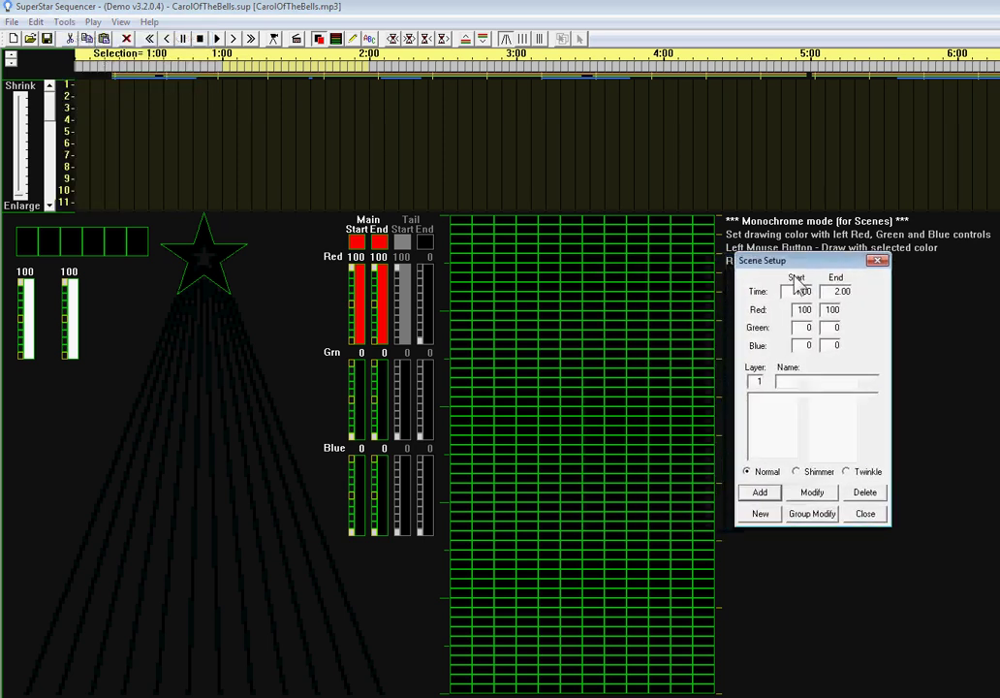
pyautogui.click(761, 494)
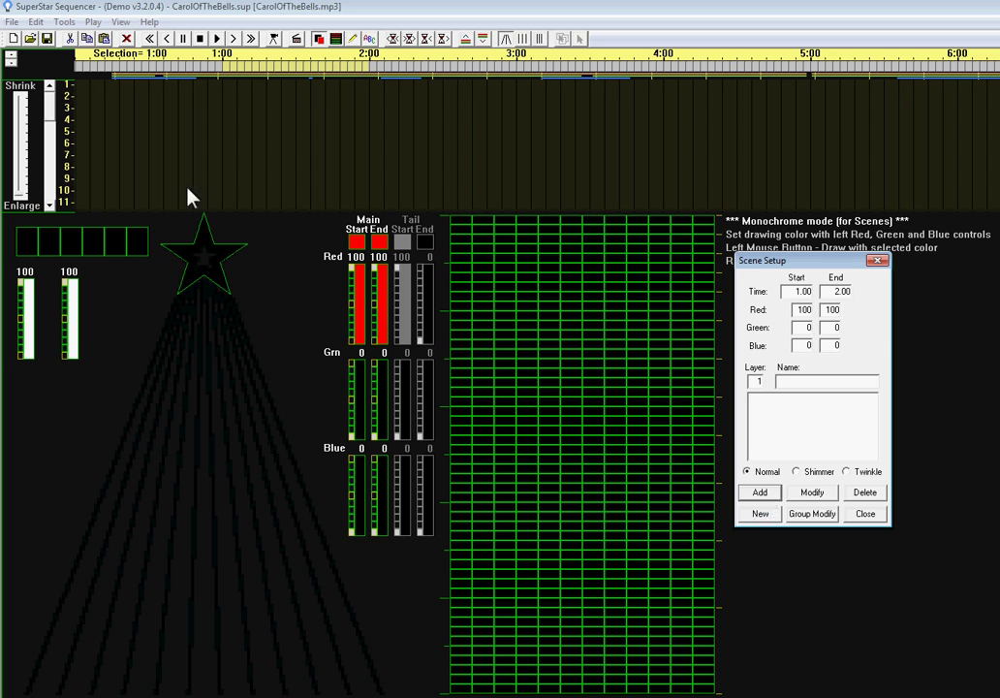
# Mark 0.25–0.60 on the timeline ruler as the scene span and dismiss the missing-pixels error
pyautogui.click(115, 74)
pyautogui.moveTo(148, 76); pyautogui.dragTo(162, 75)
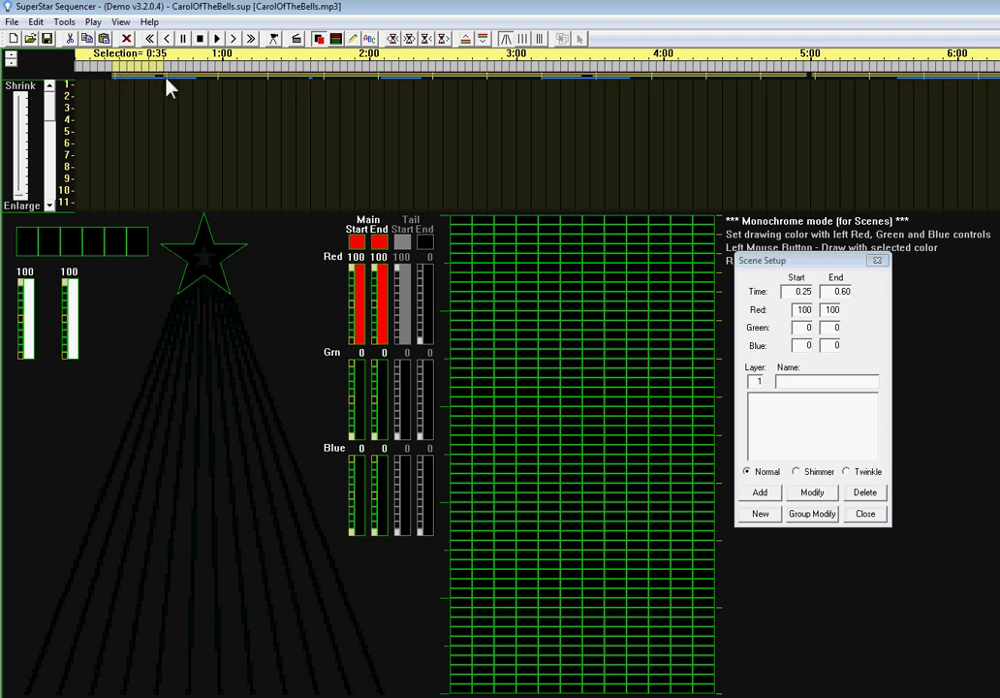
pyautogui.click(762, 494)
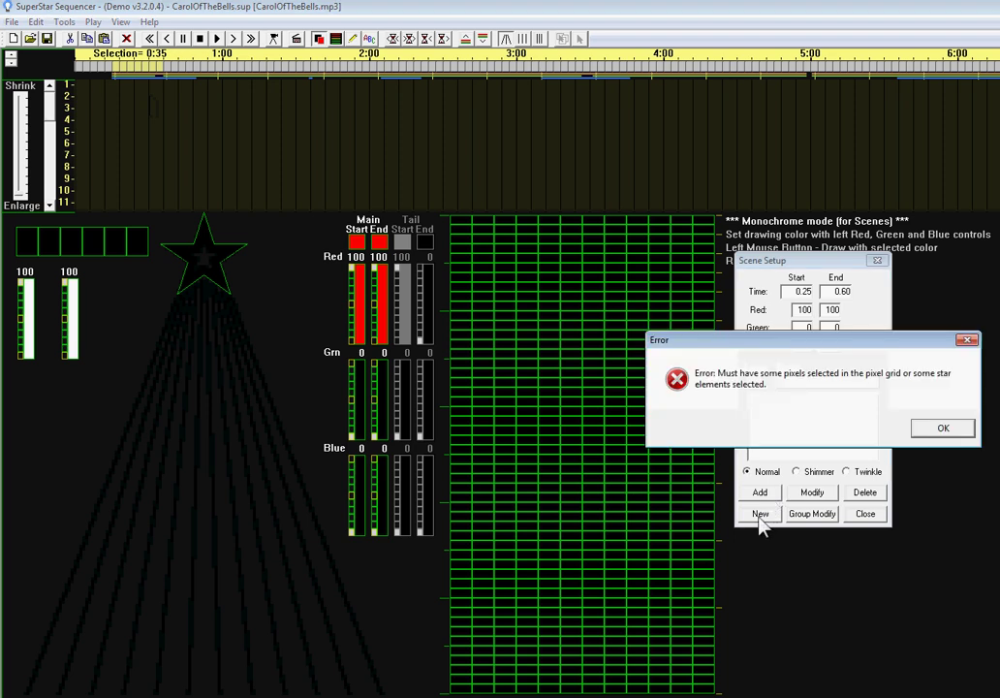
pyautogui.click(940, 429)
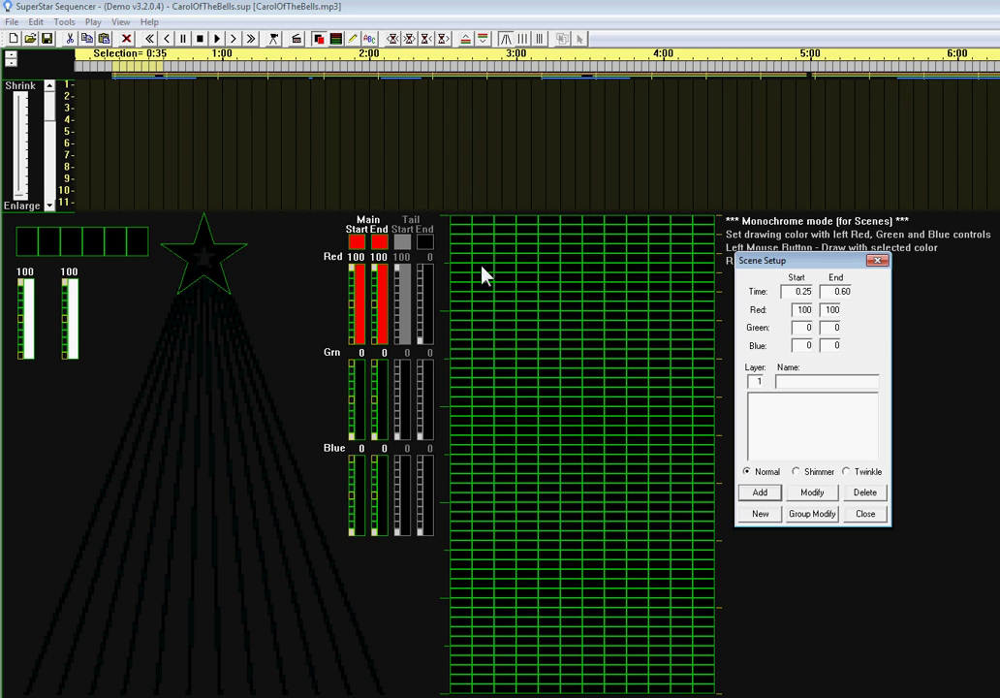
# Select a short grid column, add it as red Scene 1 on layer 1, and preview it
pyautogui.moveTo(482, 266); pyautogui.dragTo(489, 312)
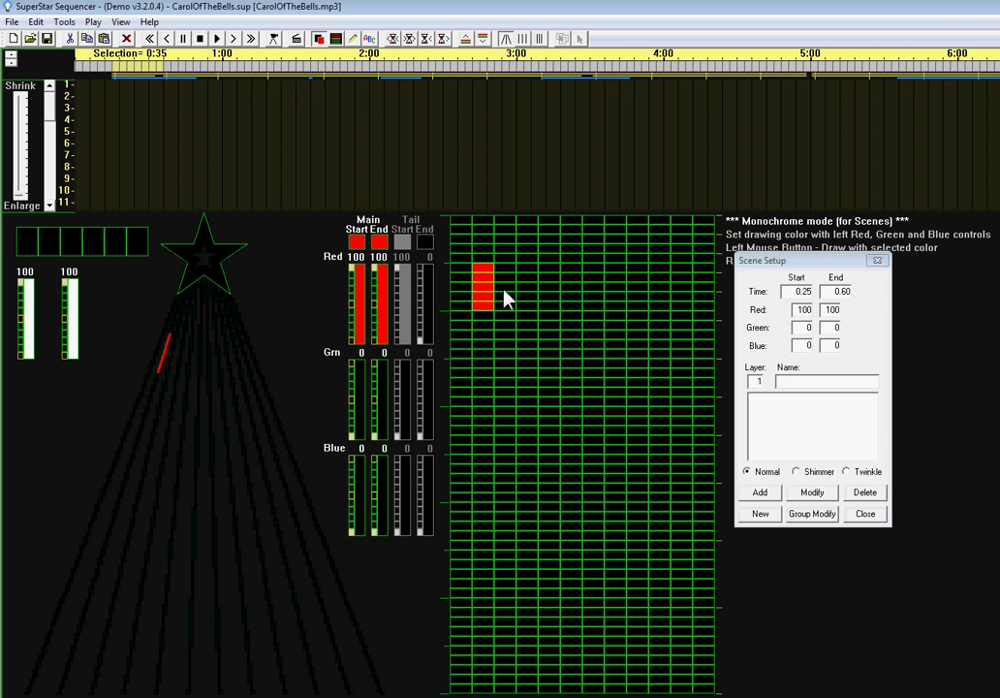
pyautogui.click(760, 492)
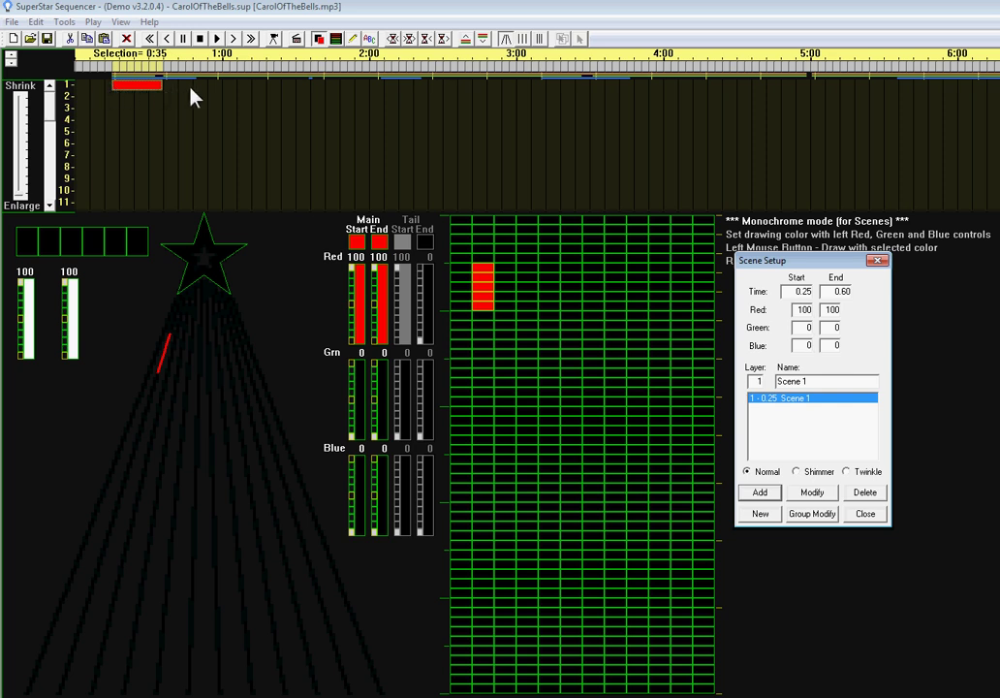
pyautogui.click(177, 37)
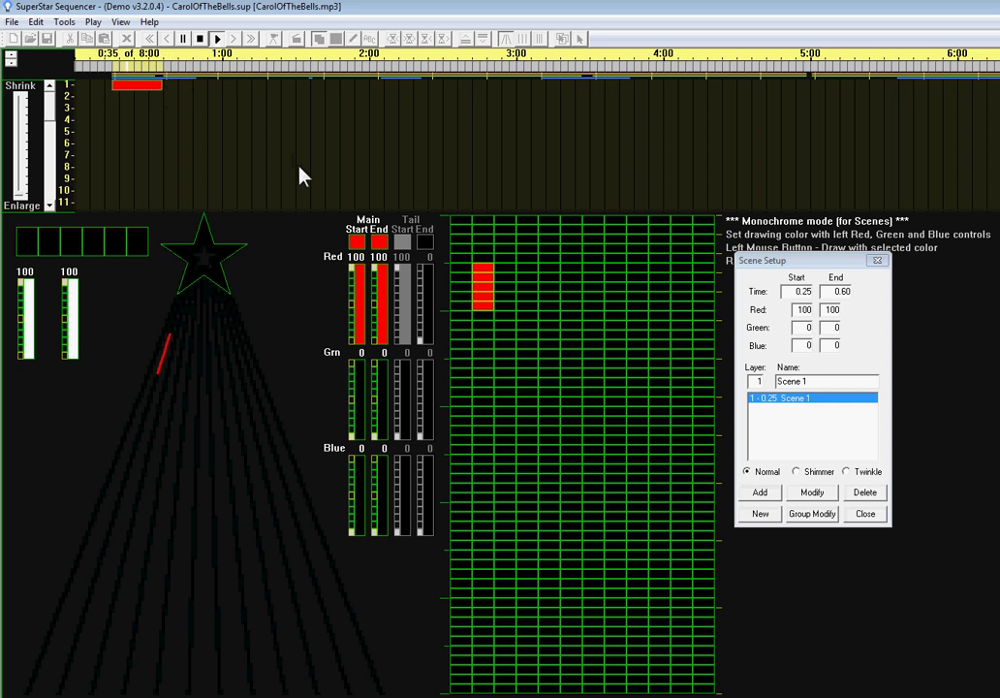
pyautogui.click(180, 39)
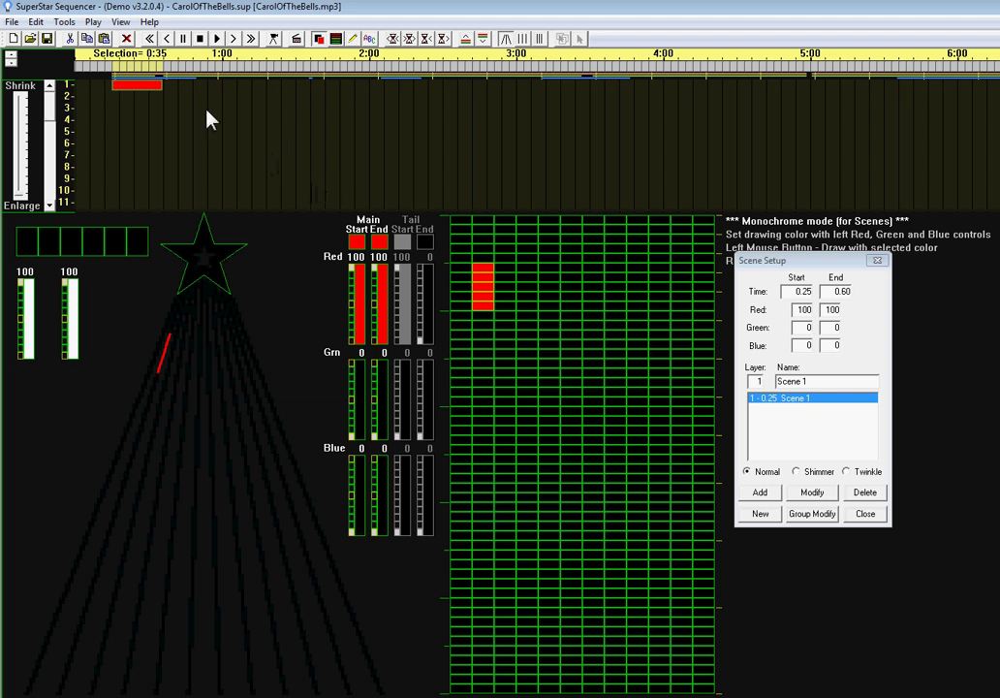
pyautogui.click(375, 341)
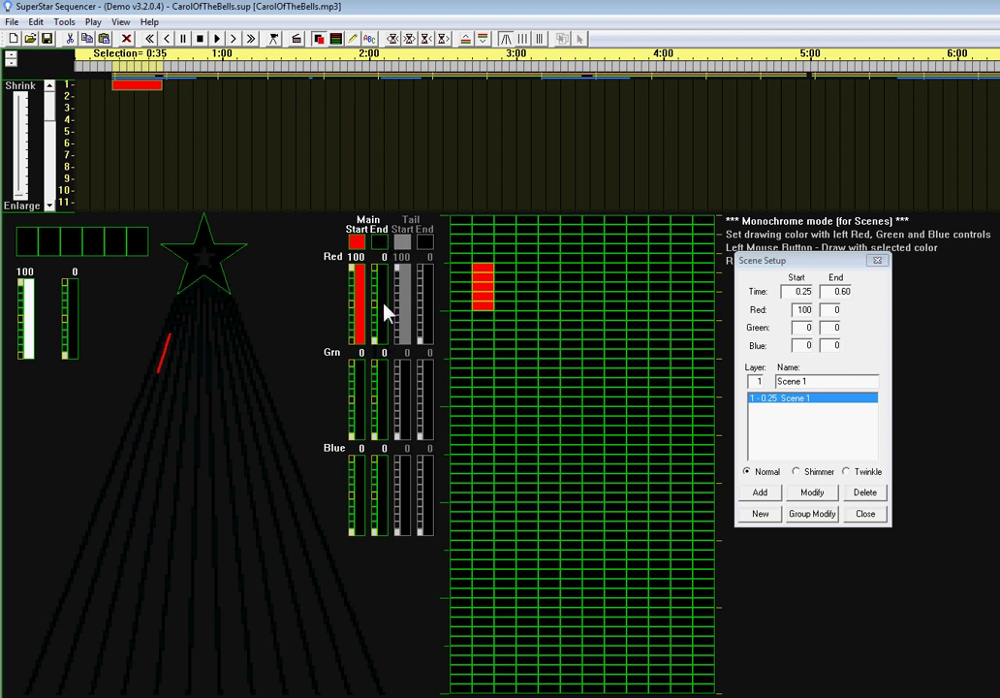
pyautogui.click(810, 493)
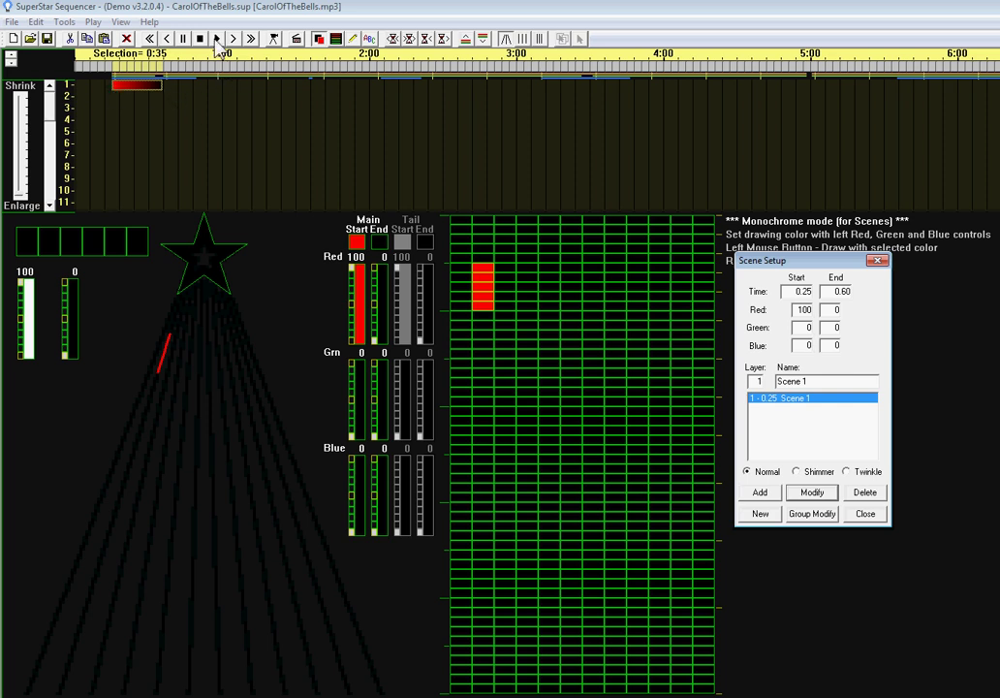
pyautogui.click(175, 39)
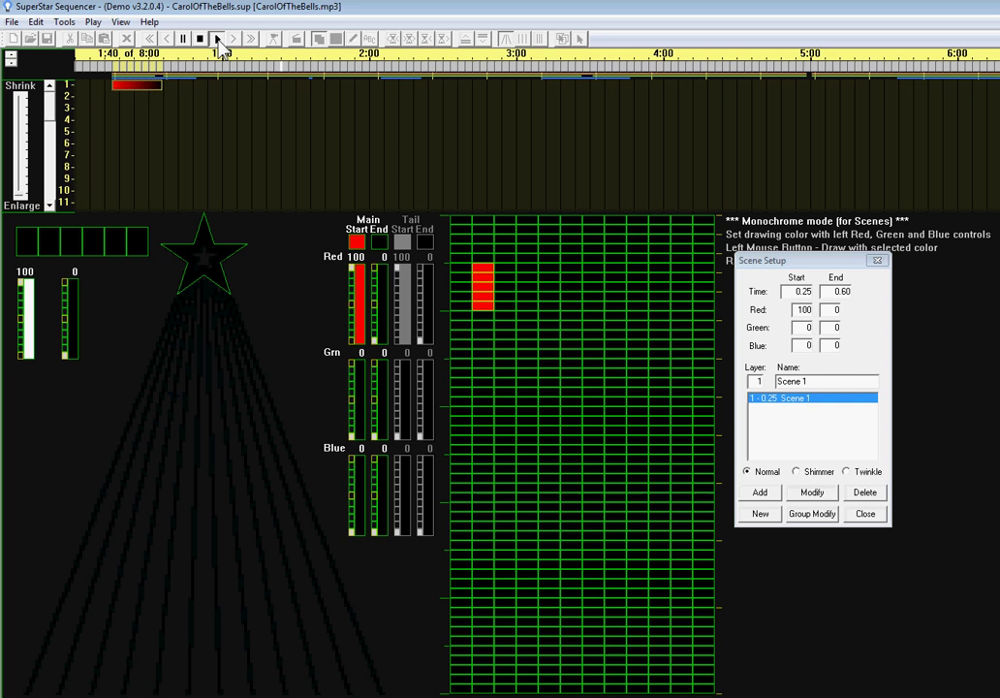
pyautogui.click(182, 39)
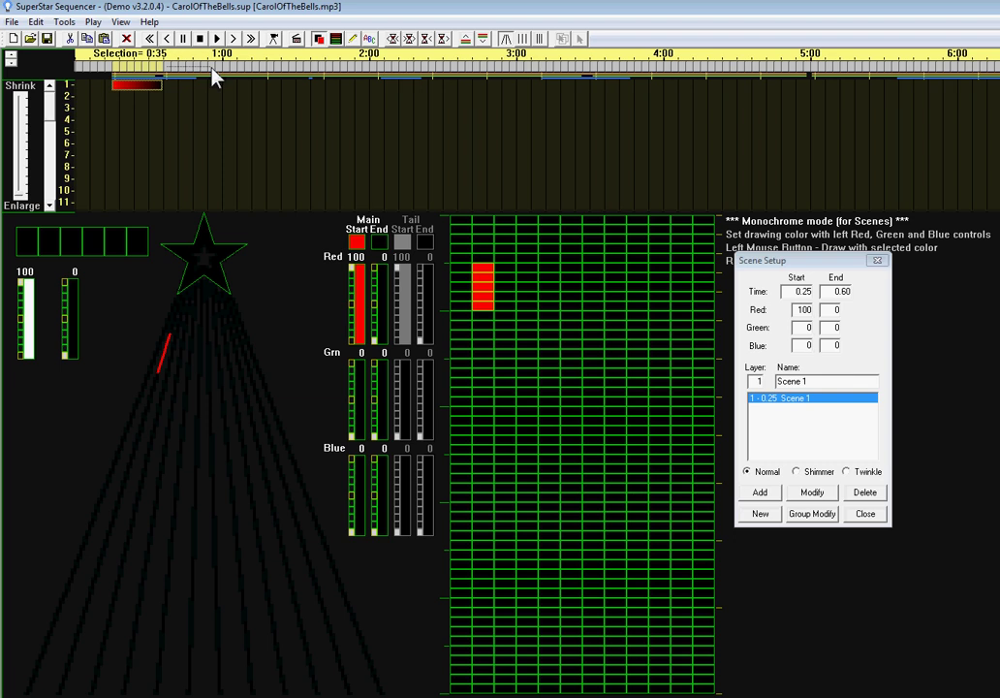
# Move the scene time to 0.60–0.95 and select the block of grid cells to light
pyautogui.click(213, 78)
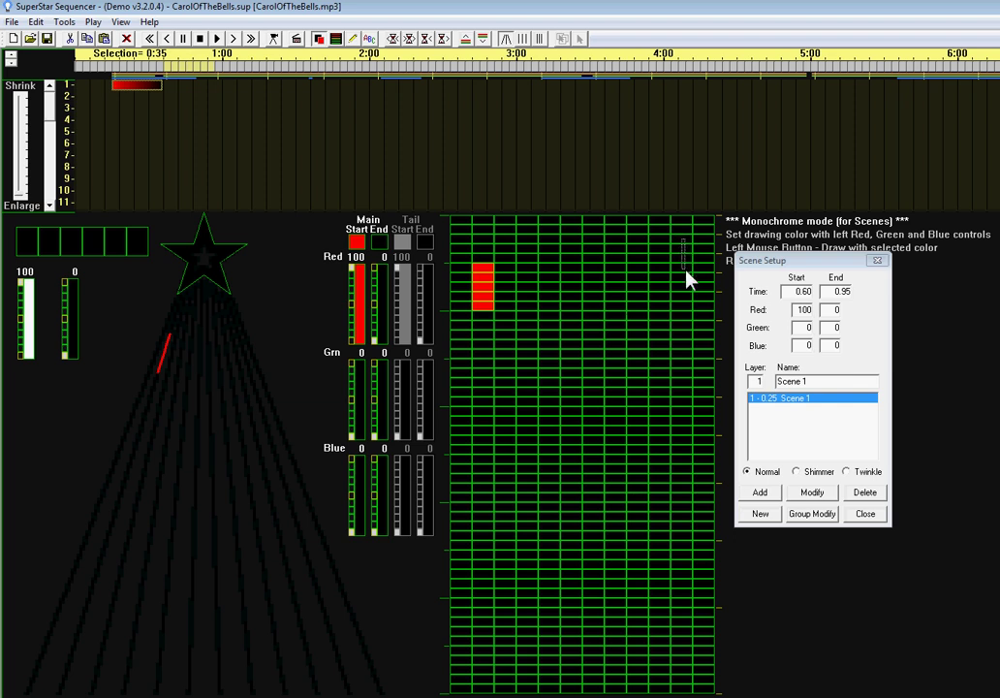
pyautogui.moveTo(686, 291); pyautogui.dragTo(688, 292)
pyautogui.rightClick(682, 286)
pyautogui.moveTo(467, 257); pyautogui.dragTo(521, 342)
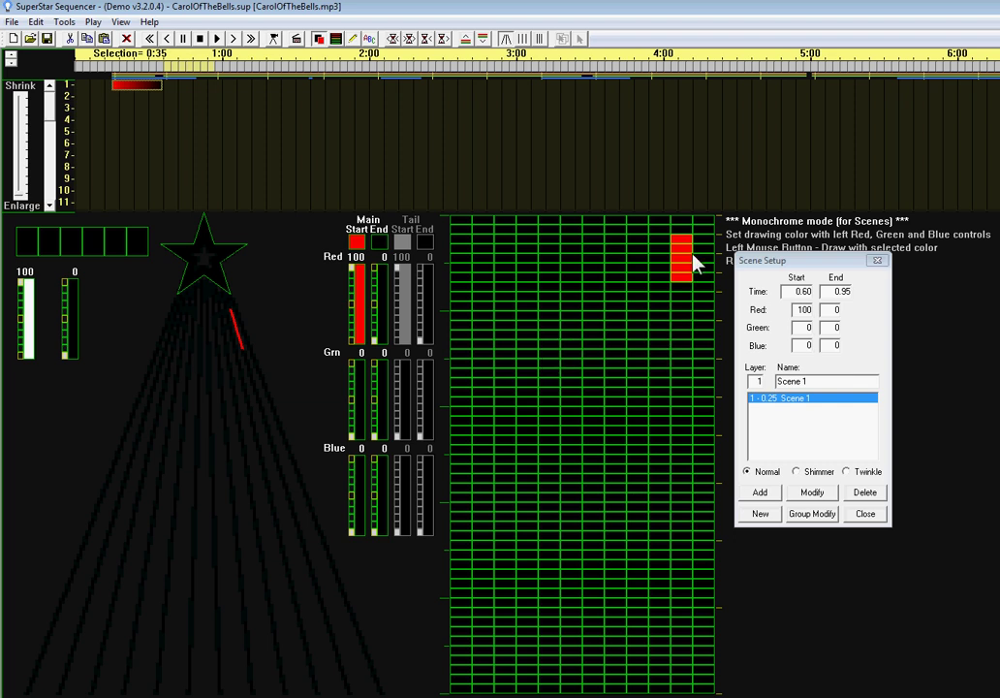
# Set Red to 0 and Green to 100, then add the pattern as Scene 2
pyautogui.click(353, 345)
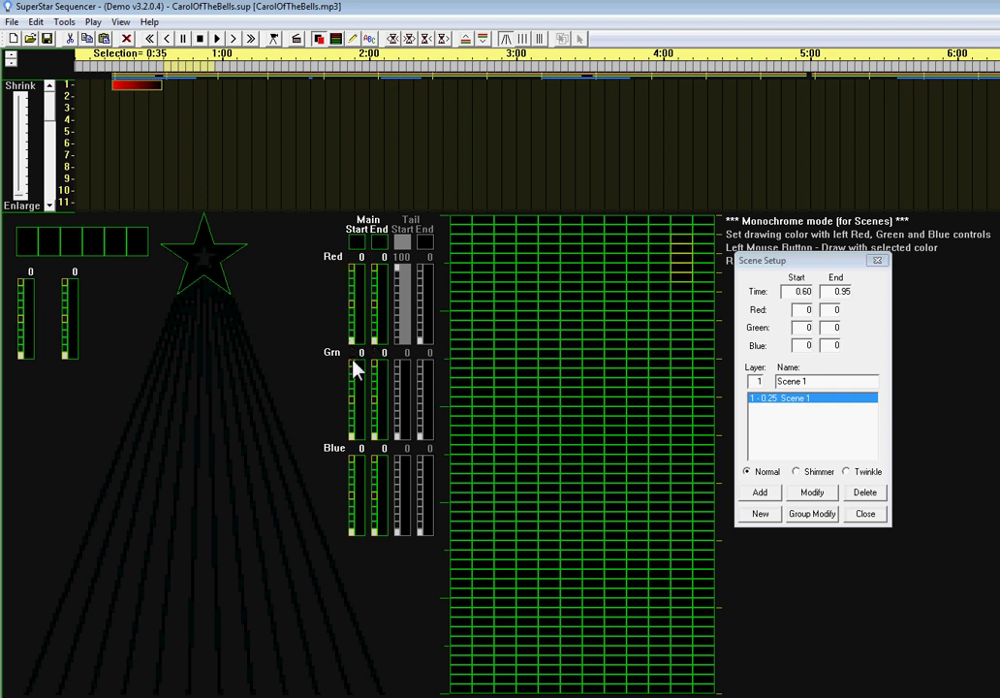
pyautogui.click(354, 365)
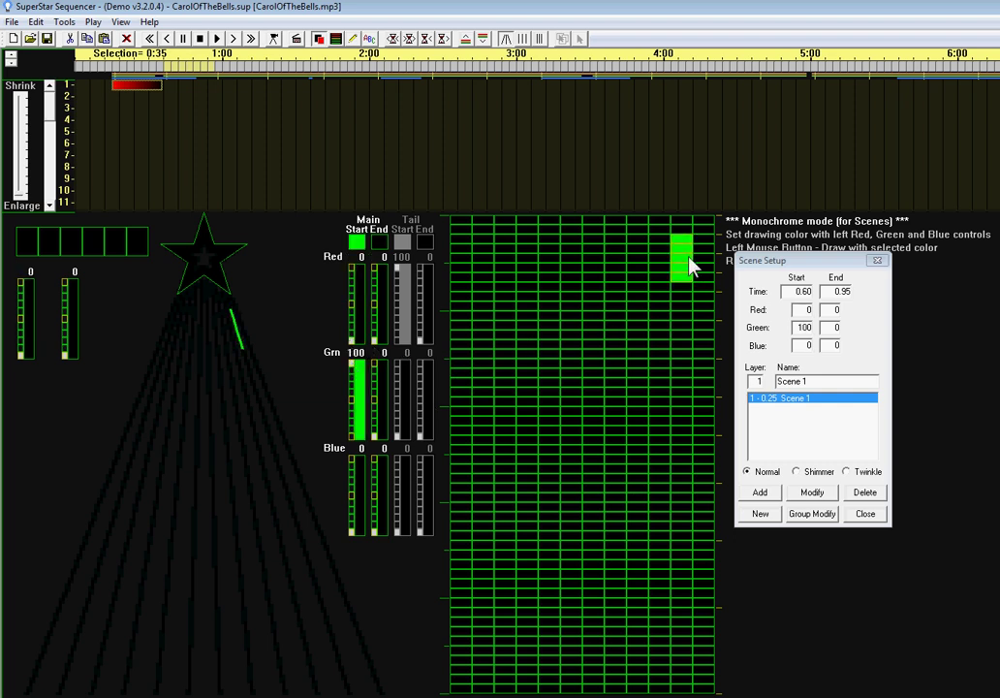
pyautogui.click(760, 492)
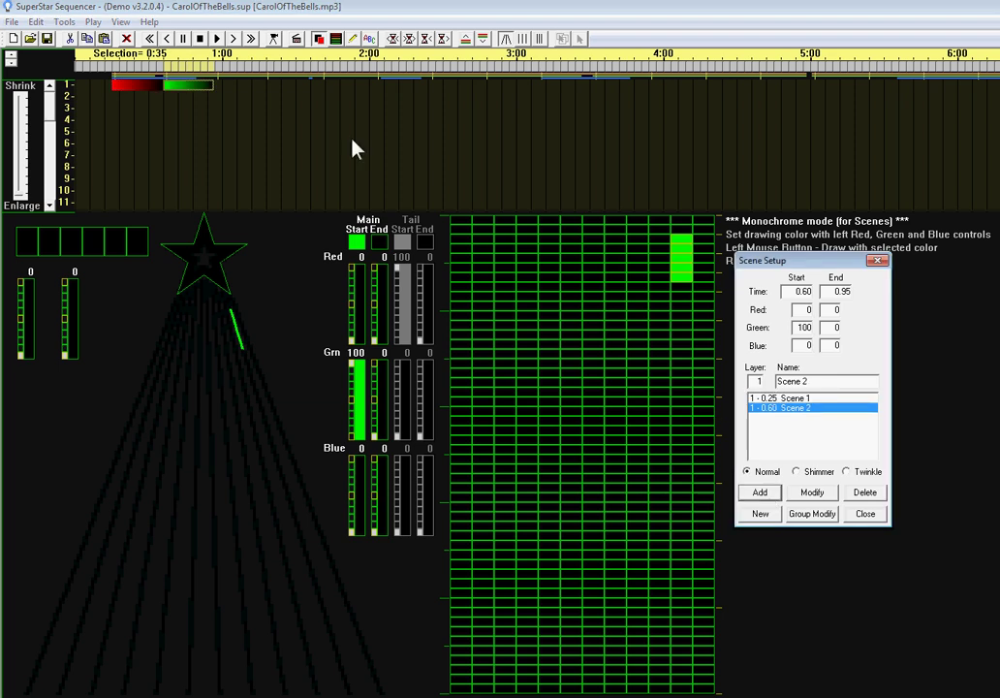
# Move the scene time to 0.95–1.30 and light a different strand, removing the old green block
pyautogui.click(221, 78)
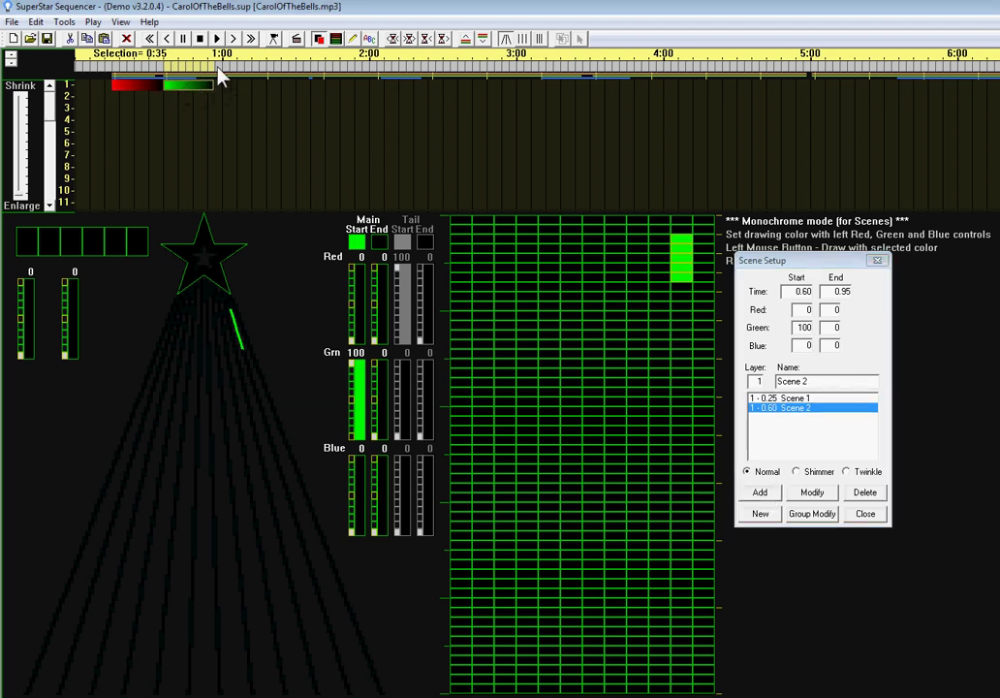
pyautogui.click(266, 77)
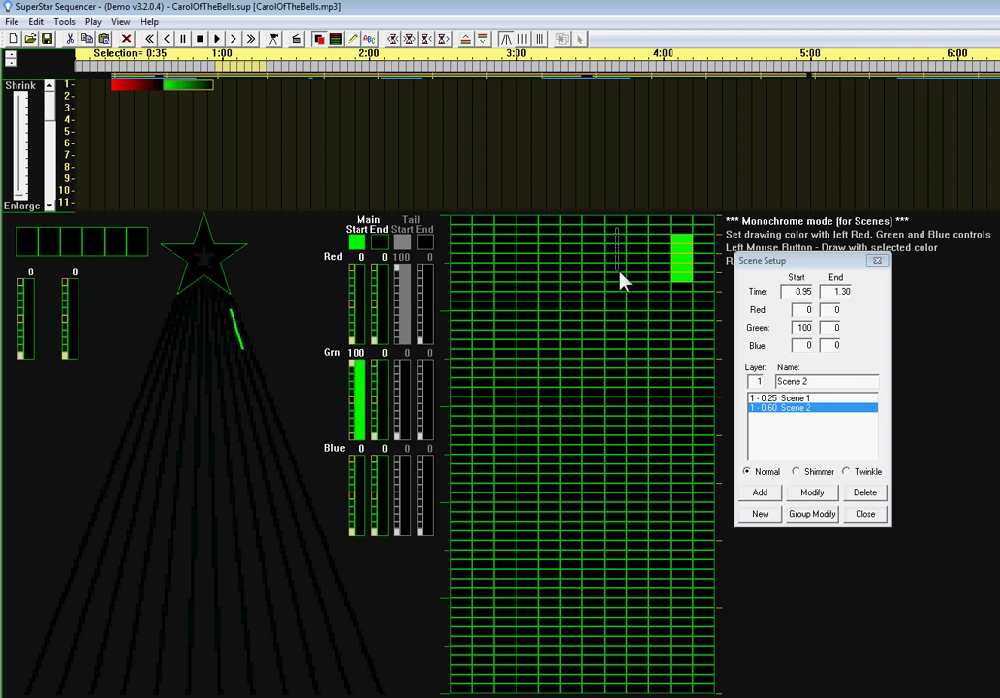
pyautogui.moveTo(621, 280); pyautogui.dragTo(621, 280)
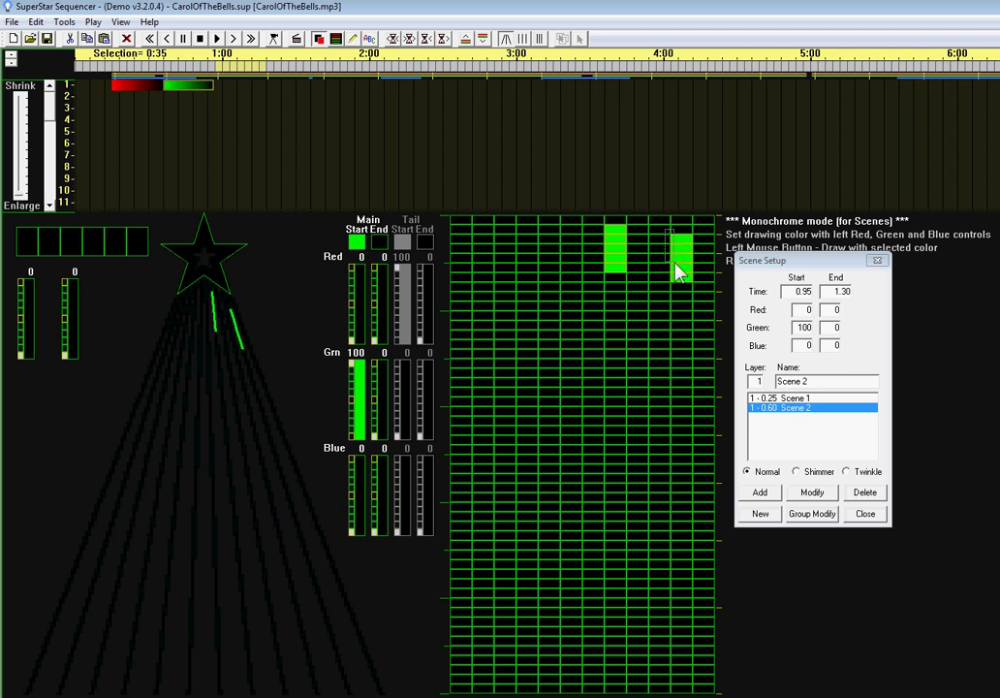
pyautogui.hotkey('ctrl', 'z')
# Set Green to 0 and Blue to 100 and add the pattern as Scene 3
pyautogui.click(355, 441)
pyautogui.click(353, 469)
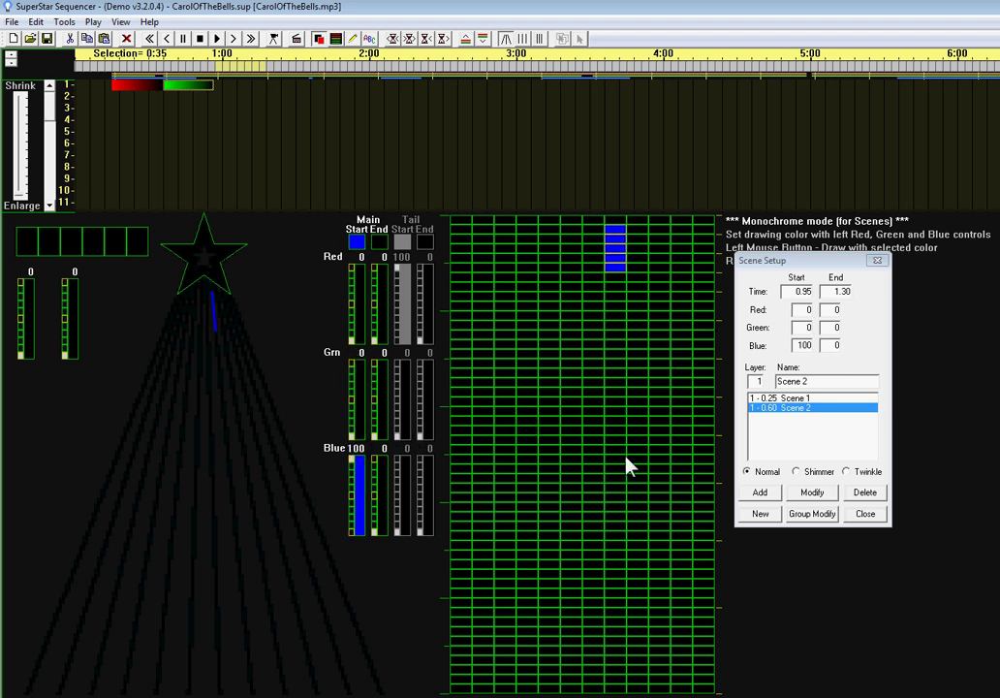
pyautogui.click(760, 492)
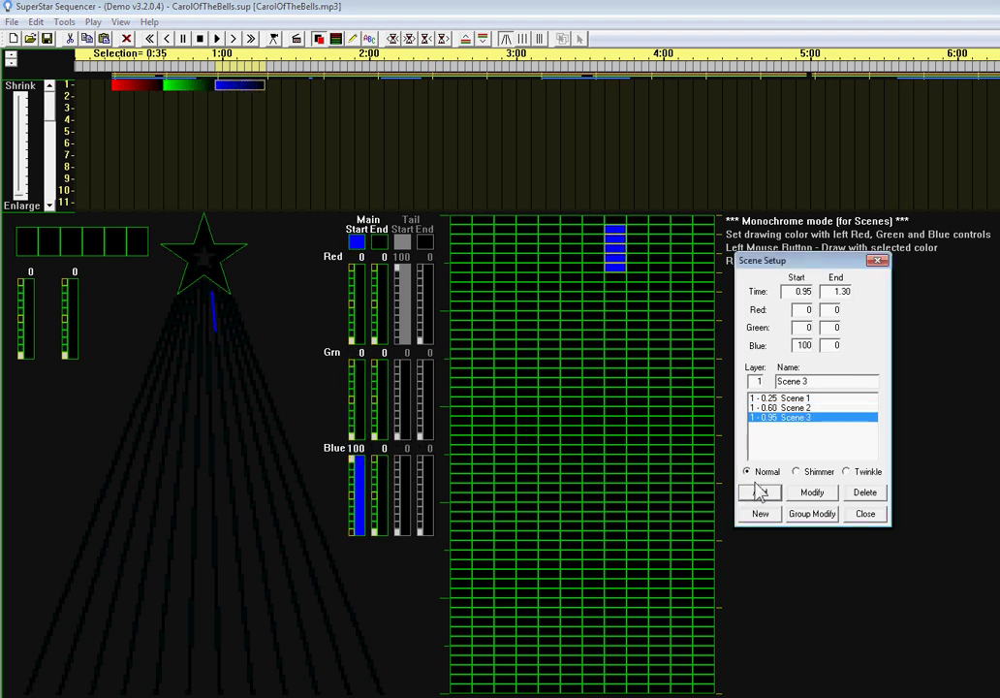
pyautogui.click(274, 75)
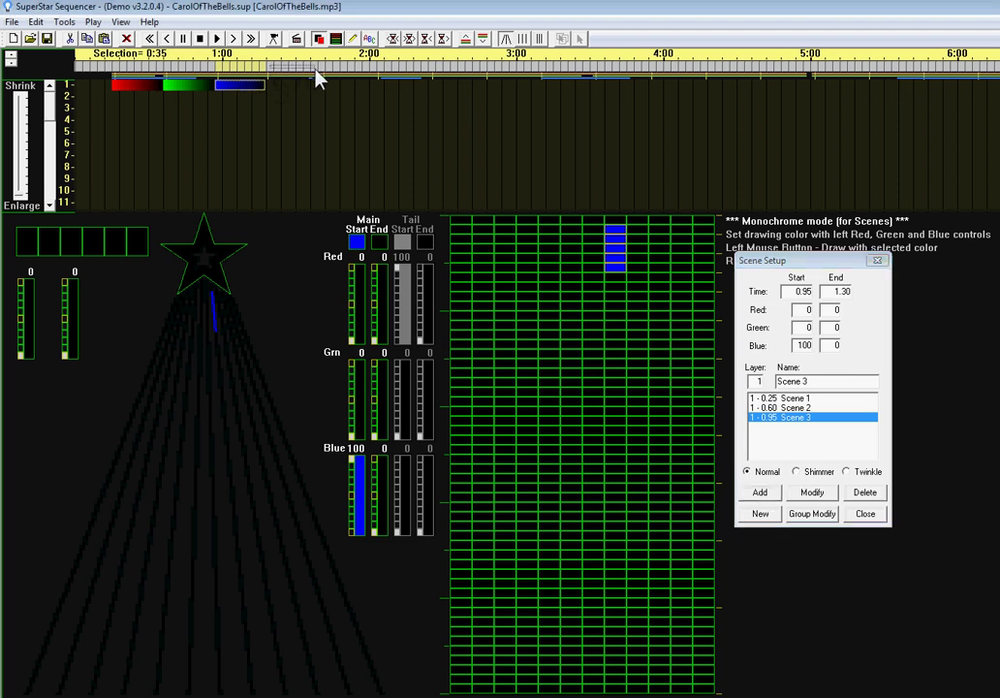
# Move the scene time to 1.30–1.65, light a new strand, and select the old blue block
pyautogui.click(316, 78)
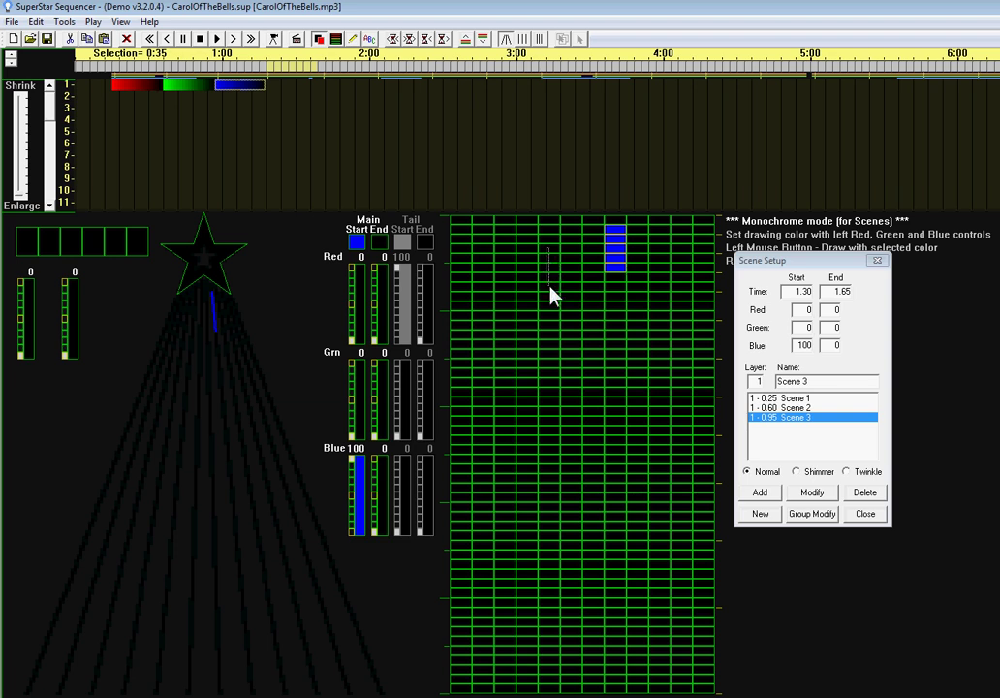
pyautogui.moveTo(551, 301); pyautogui.dragTo(552, 297)
pyautogui.moveTo(601, 229); pyautogui.dragTo(639, 302)
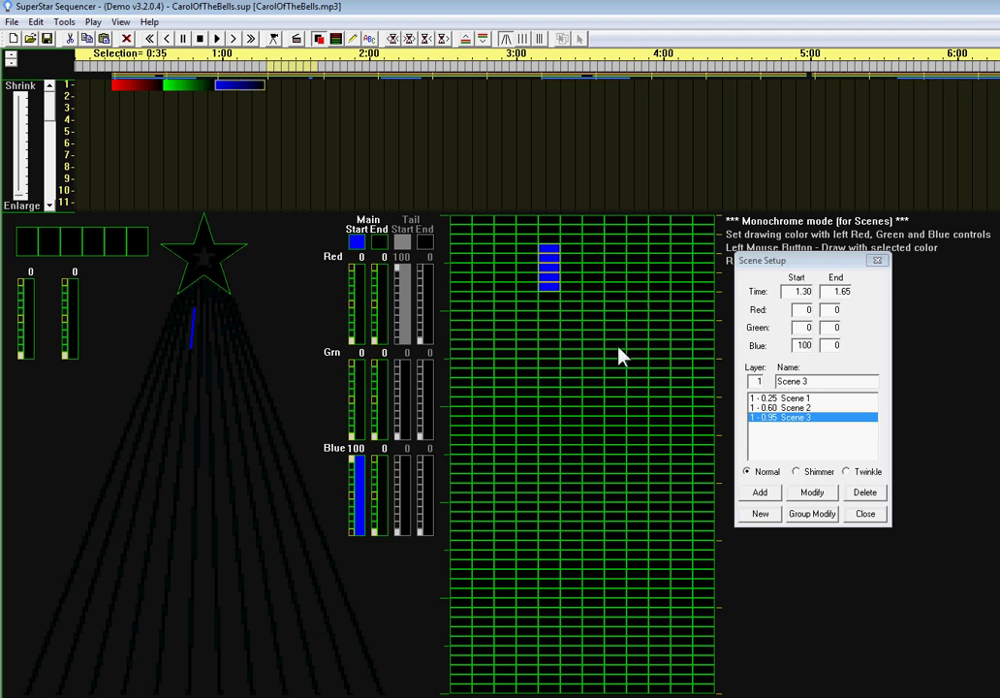
# Set the Main Start colour to orange (red 100, green 50, blue 0)
pyautogui.click(358, 244)
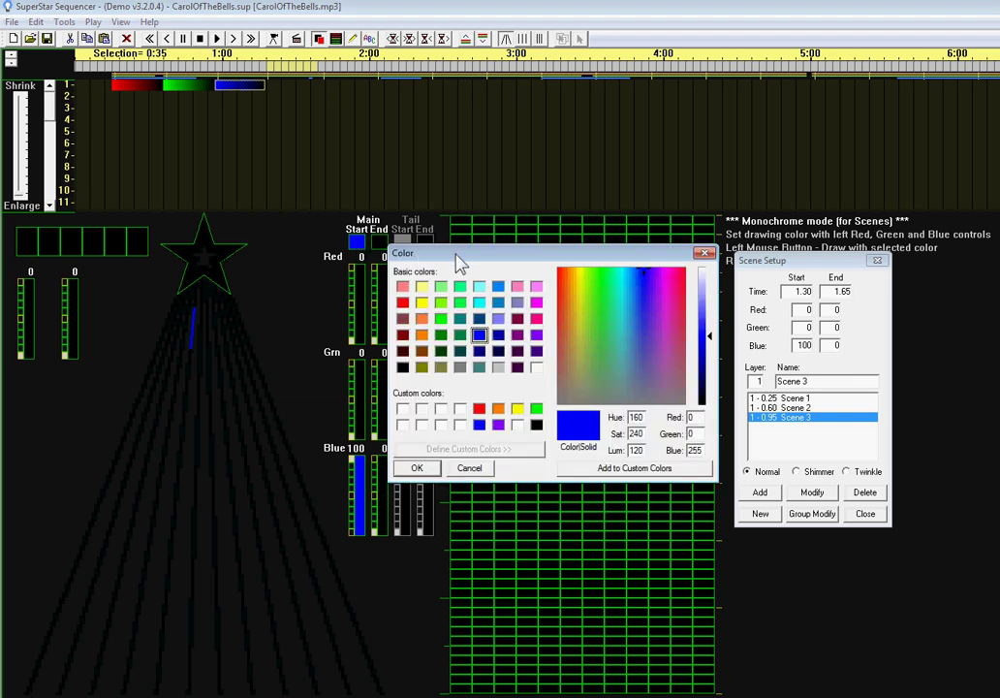
pyautogui.click(498, 408)
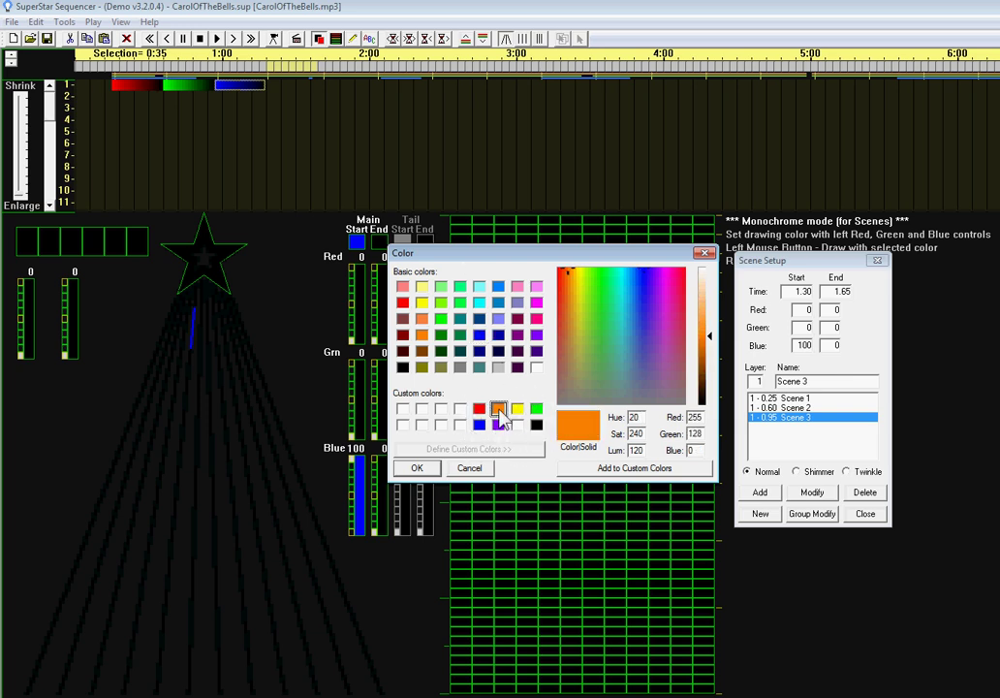
pyautogui.click(416, 468)
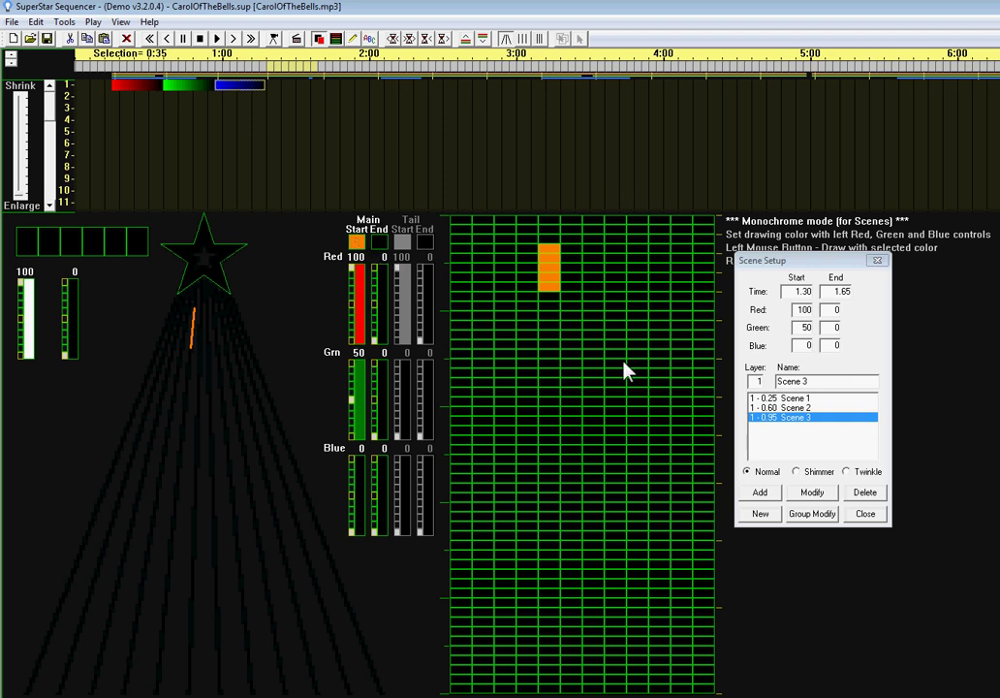
# Add the orange pattern as Scene 4 at 1.30, then play and stop a preview of all four scenes
pyautogui.click(759, 492)
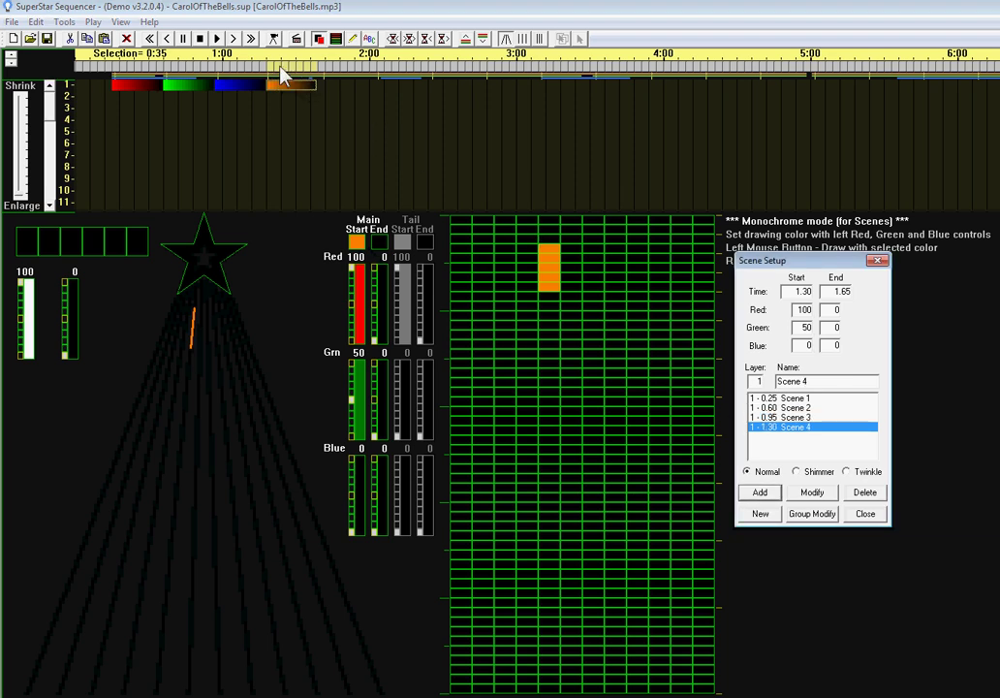
pyautogui.click(217, 39)
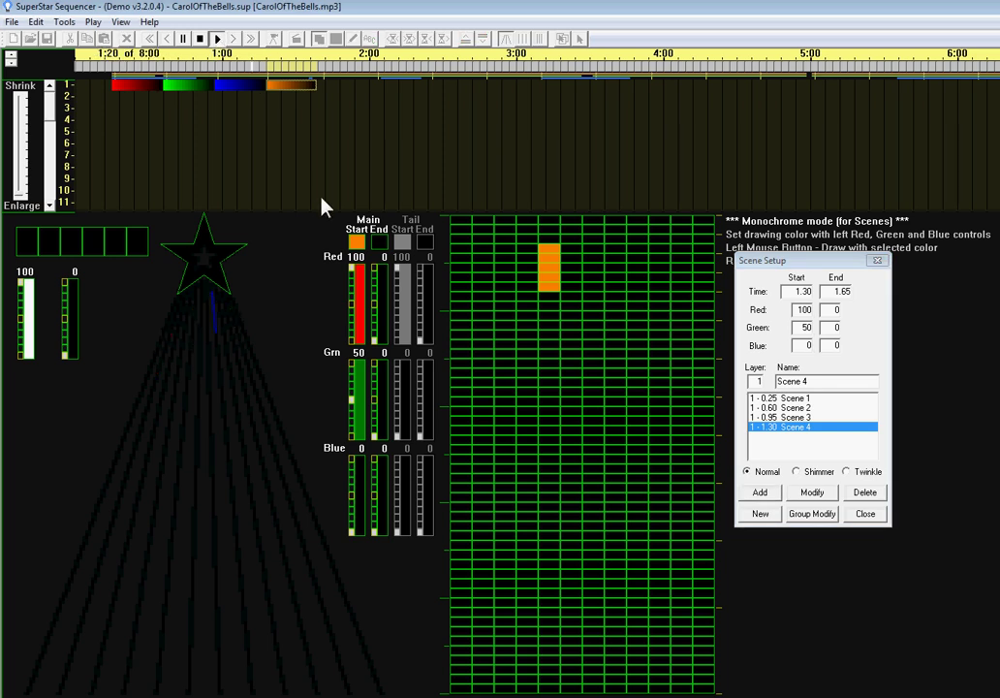
pyautogui.press('space')
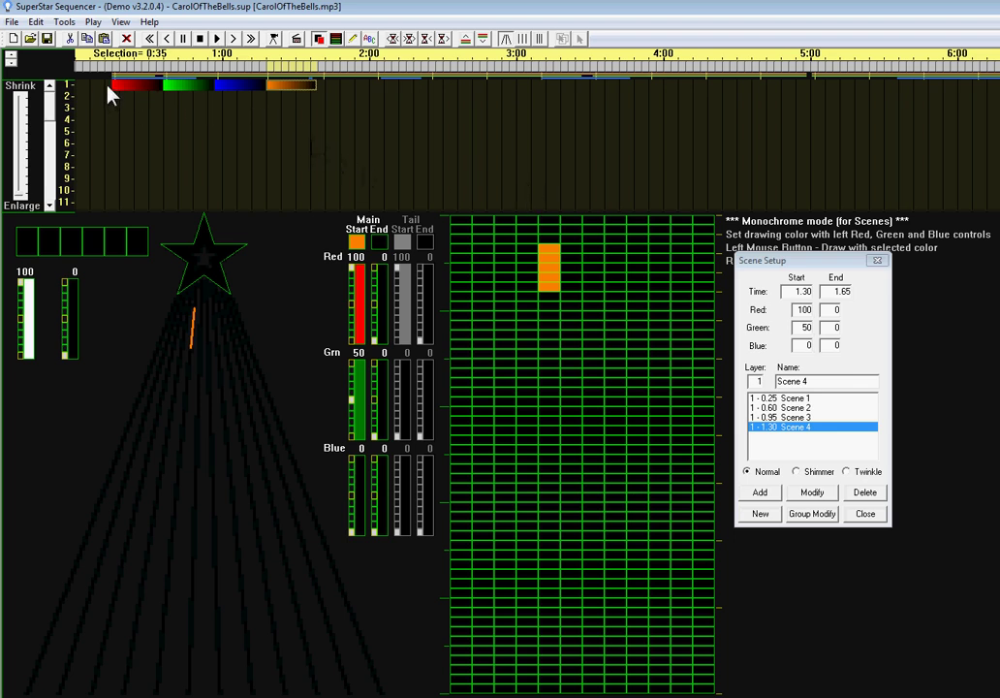
# Select the four colour scenes and paste a copy just after them on layer 1
pyautogui.moveTo(140, 98); pyautogui.dragTo(347, 122)
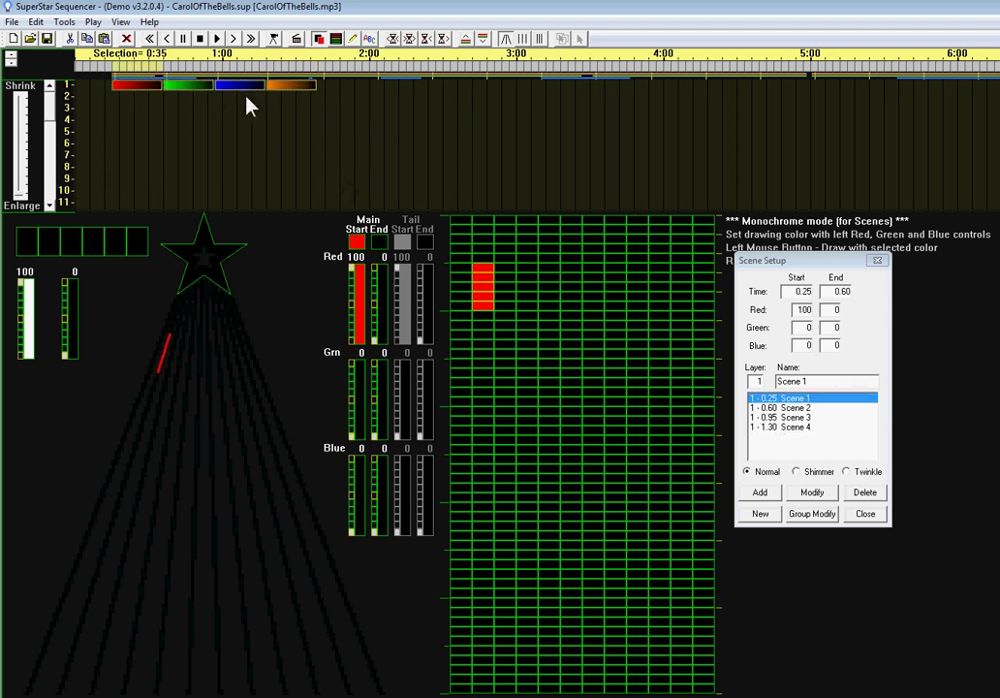
pyautogui.click(329, 71)
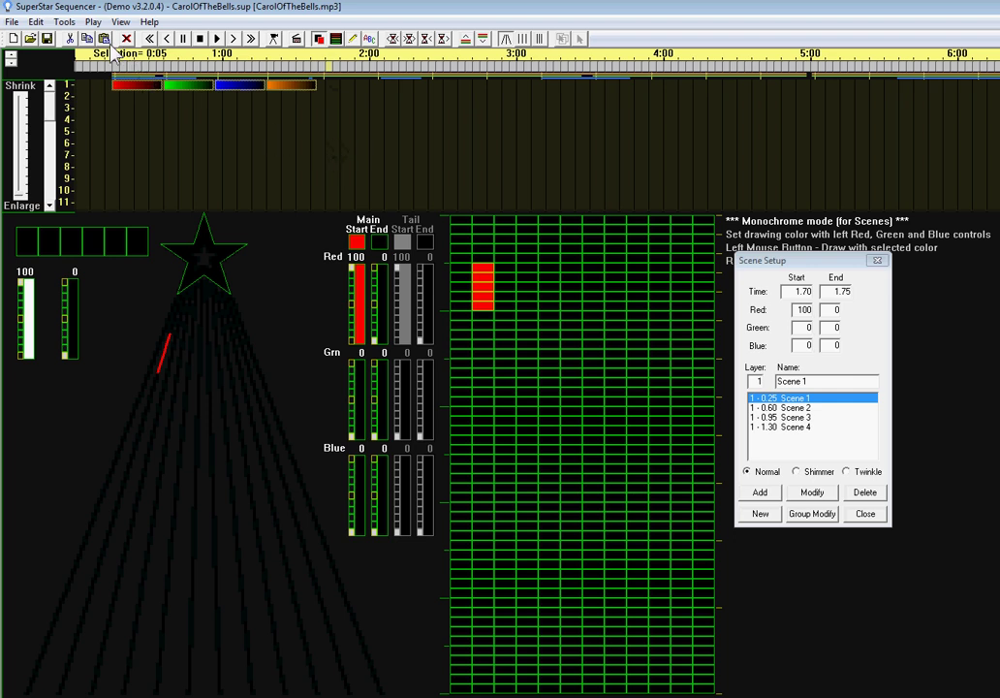
pyautogui.click(103, 42)
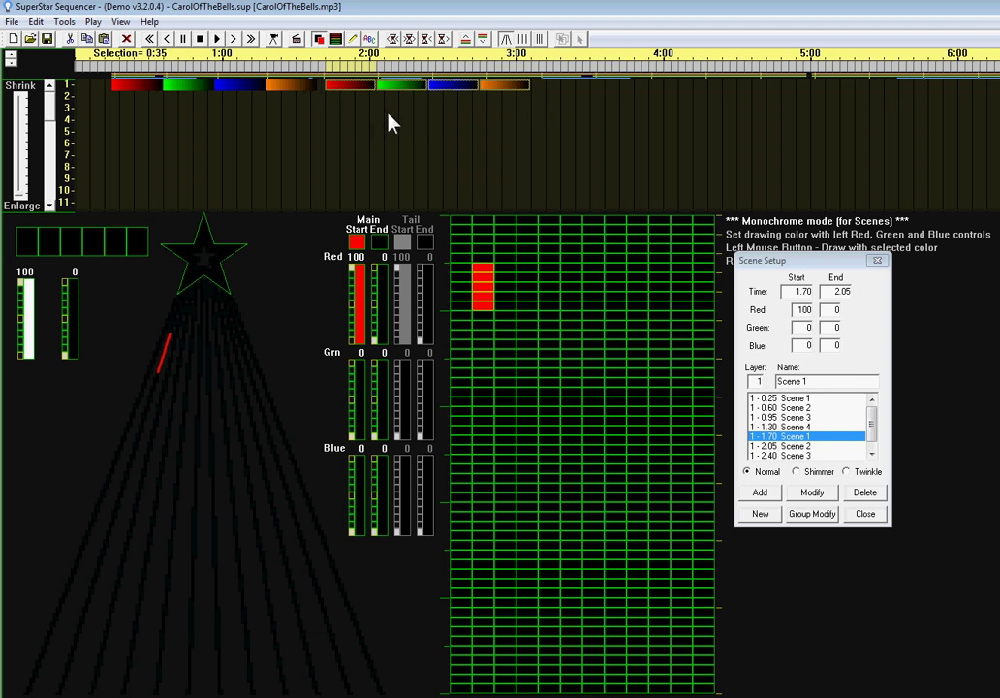
# Nudge the pasted group left and right until it starts at 1.70
pyautogui.click(393, 39)
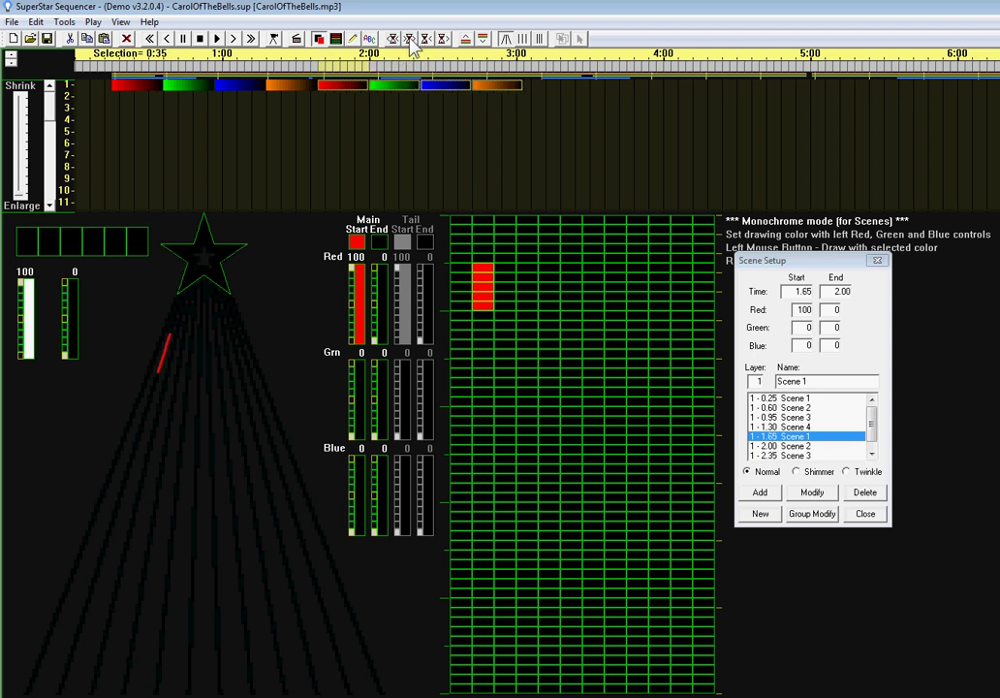
pyautogui.click(410, 39)
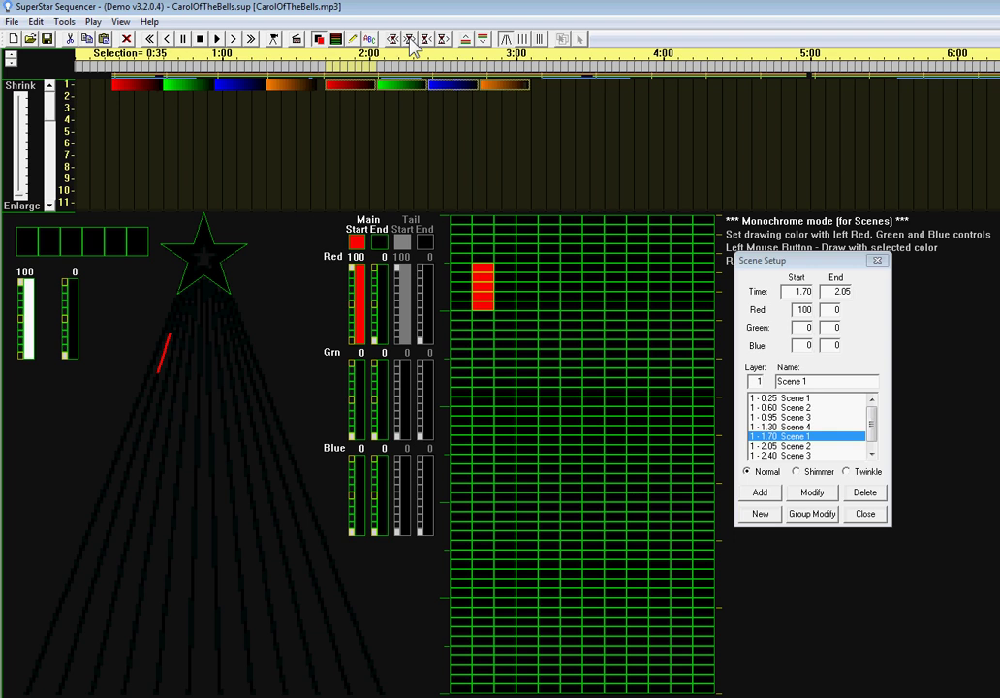
pyautogui.click(411, 39)
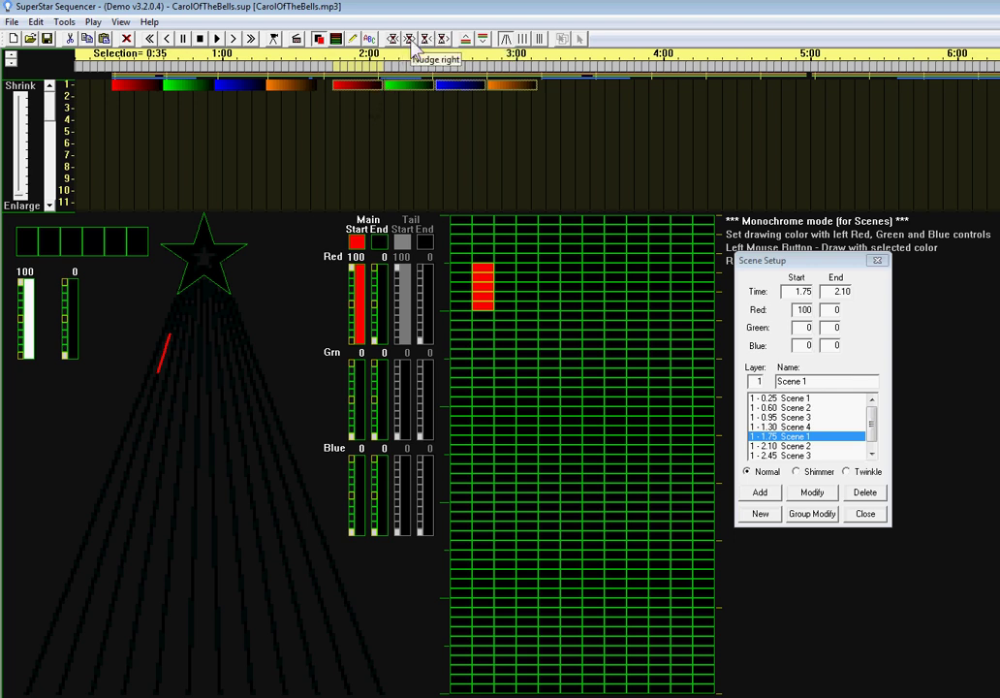
pyautogui.click(410, 40)
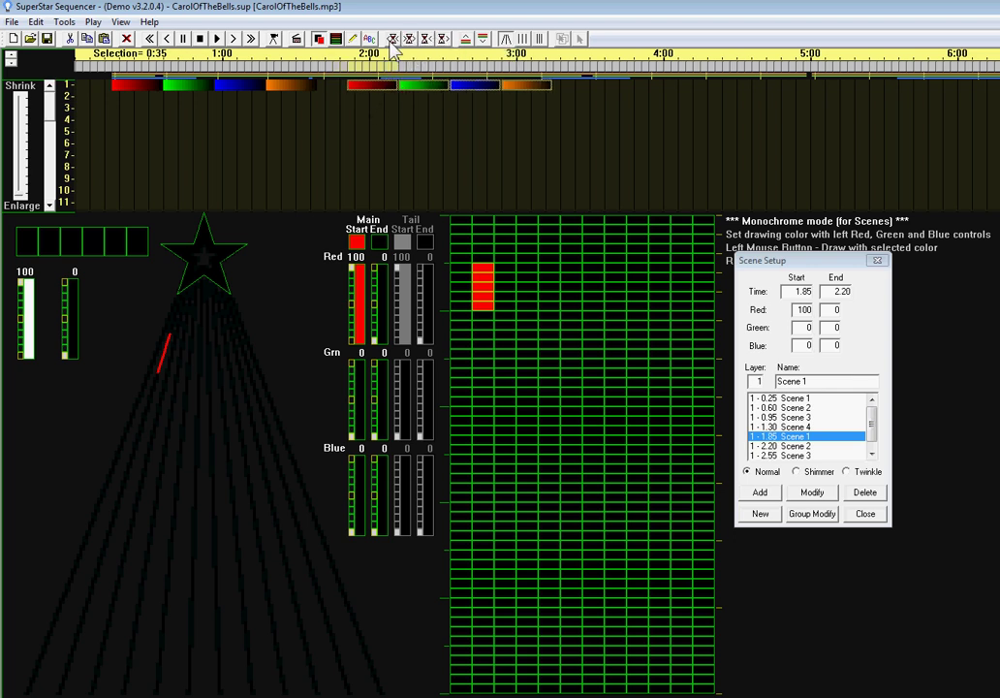
pyautogui.click(393, 39)
pyautogui.click(393, 40)
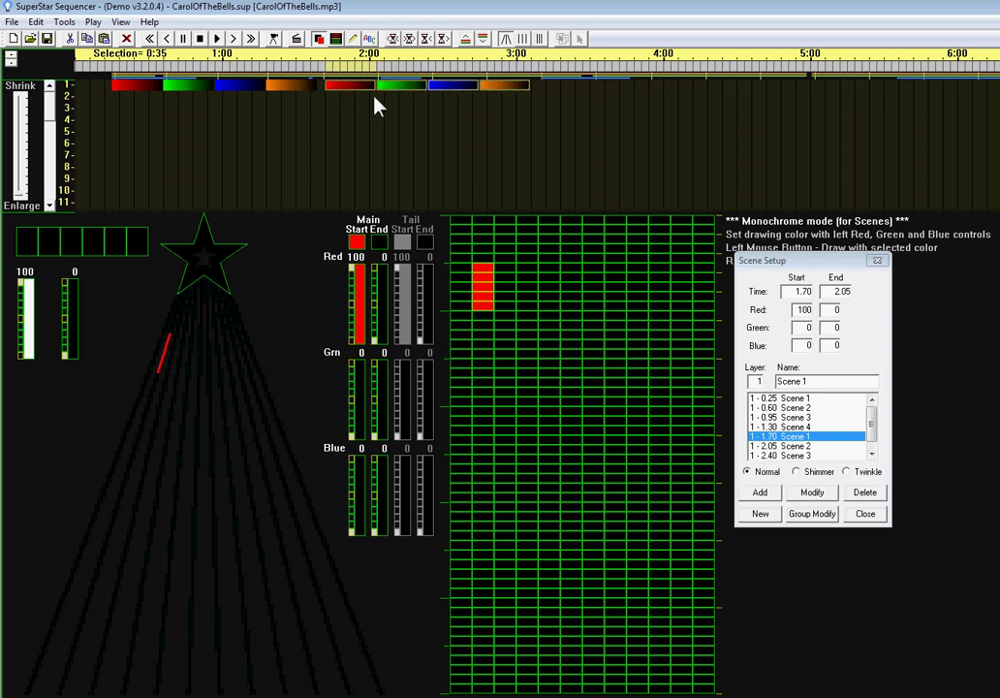
# Paste two more copies of the four-scene group at 3.15 and 4.65, then preview
pyautogui.click(543, 76)
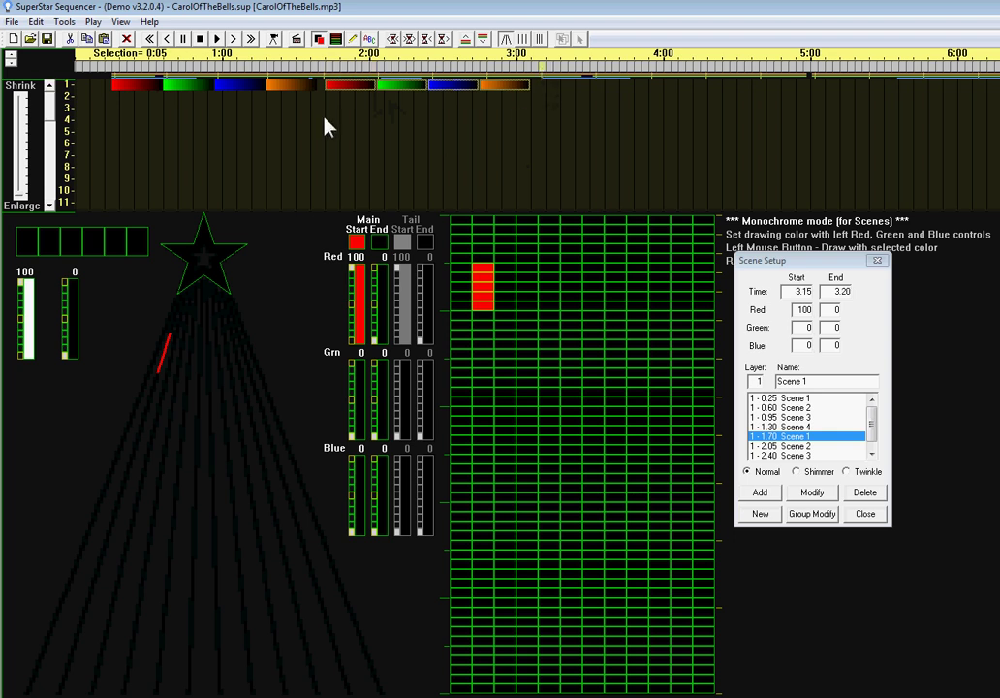
pyautogui.click(104, 39)
pyautogui.click(764, 78)
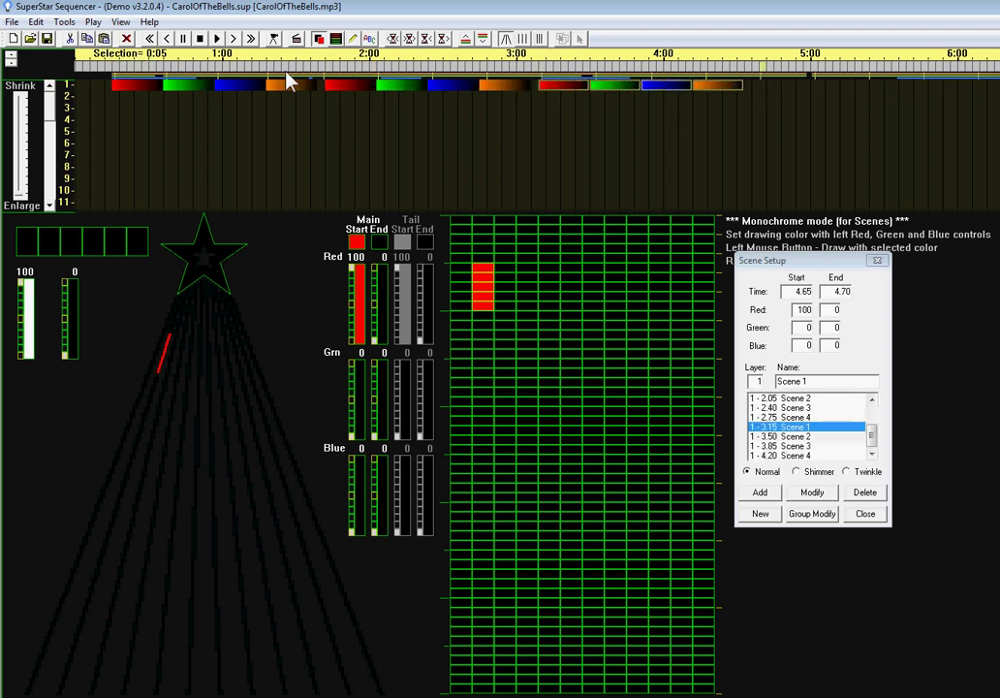
pyautogui.click(103, 39)
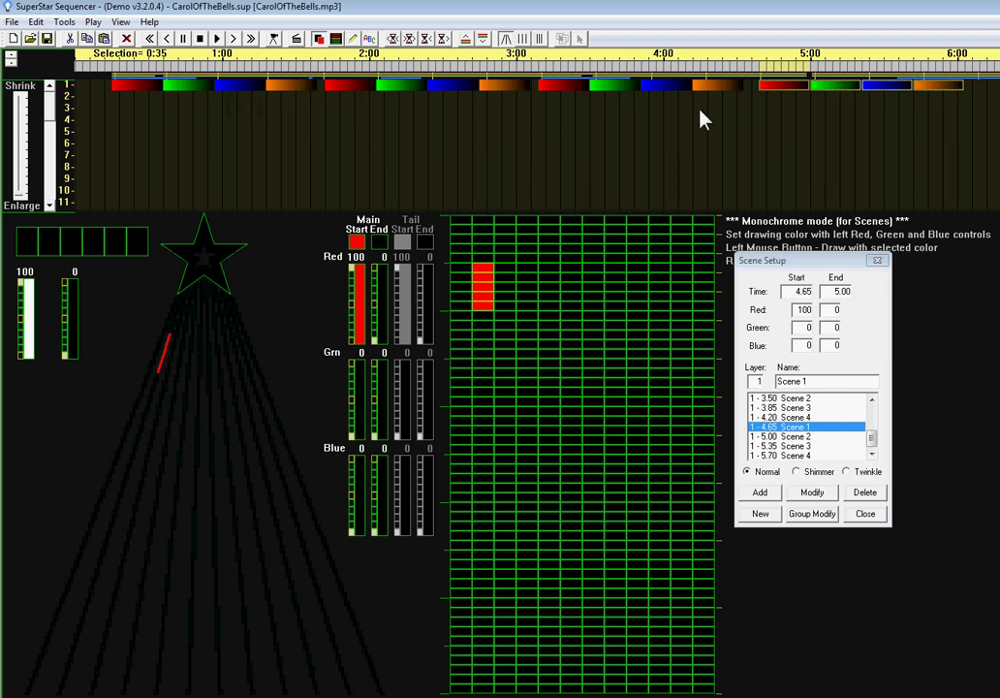
pyautogui.click(217, 39)
# Move the green scenes down to layer 2 and all four blue scenes to layer 3
pyautogui.click(182, 85)
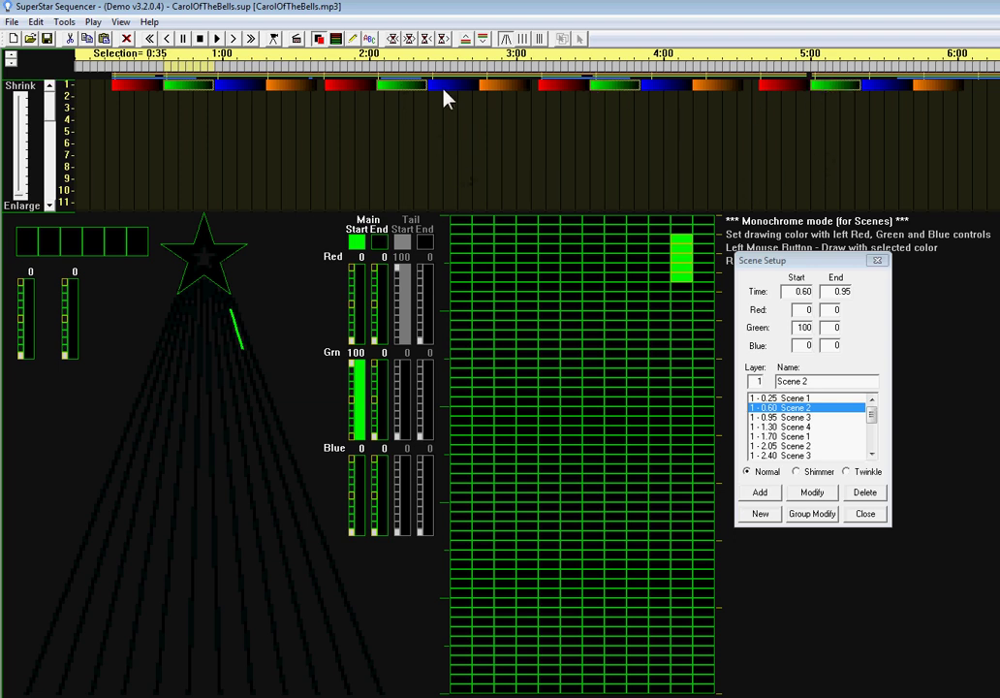
pyautogui.click(484, 40)
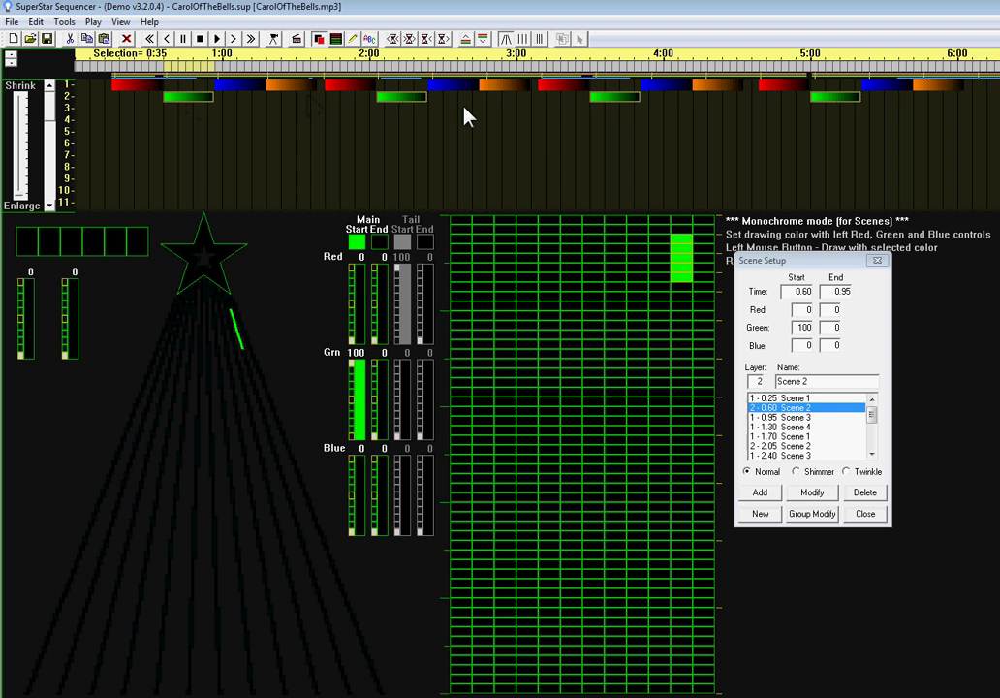
pyautogui.click(238, 87)
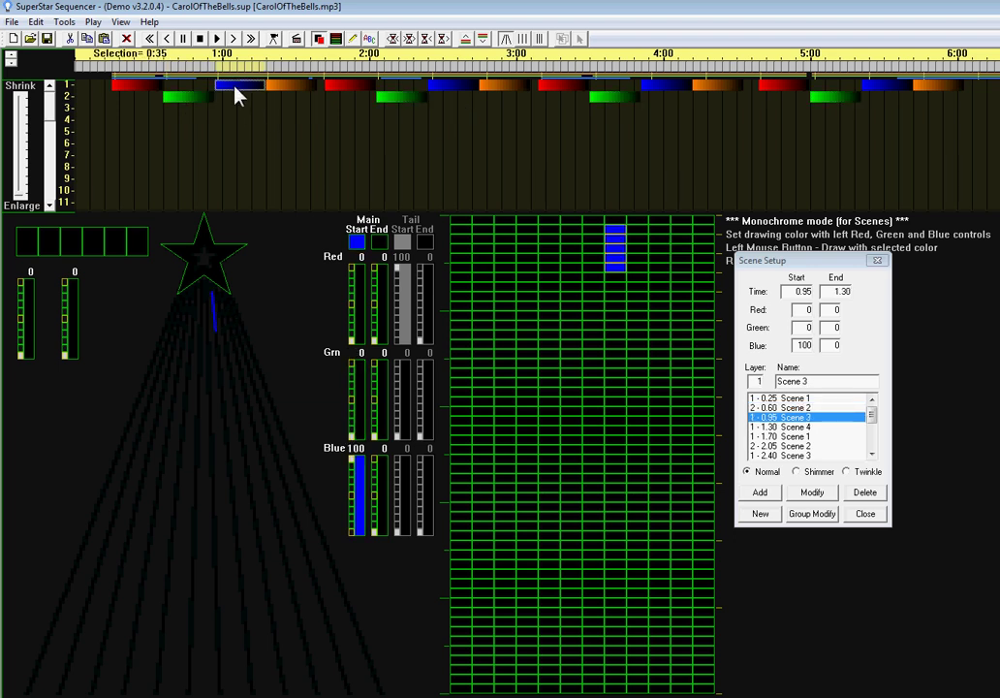
pyautogui.keyDown('ctrl'); pyautogui.click(447, 92); pyautogui.keyUp('ctrl')
pyautogui.keyDown('ctrl'); pyautogui.click(661, 96); pyautogui.keyUp('ctrl')
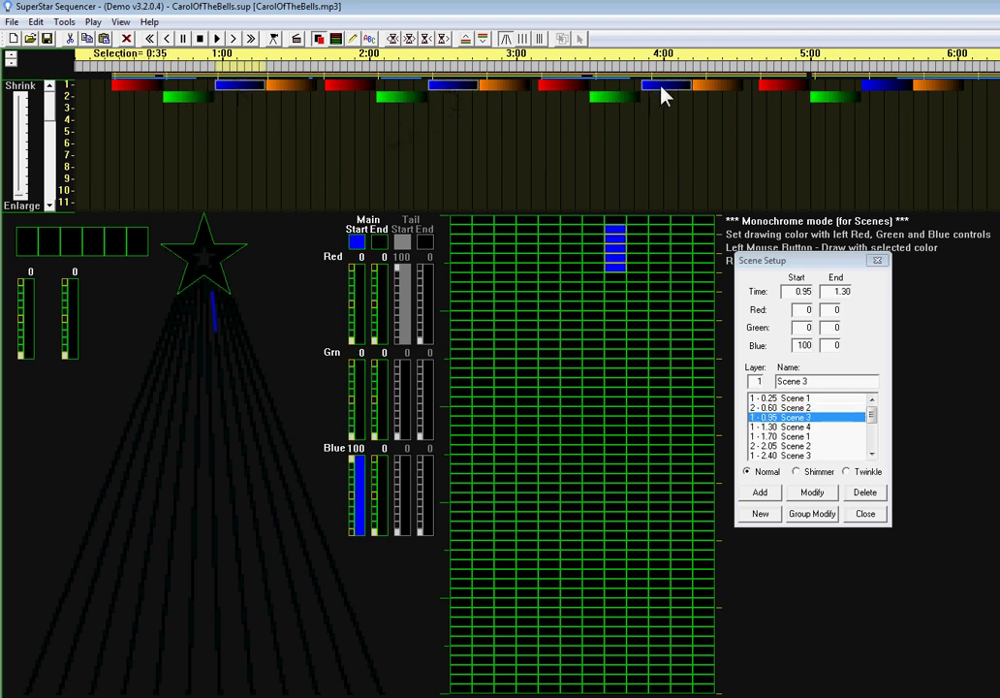
pyautogui.keyDown('ctrl'); pyautogui.click(869, 94); pyautogui.keyUp('ctrl')
pyautogui.click(484, 40)
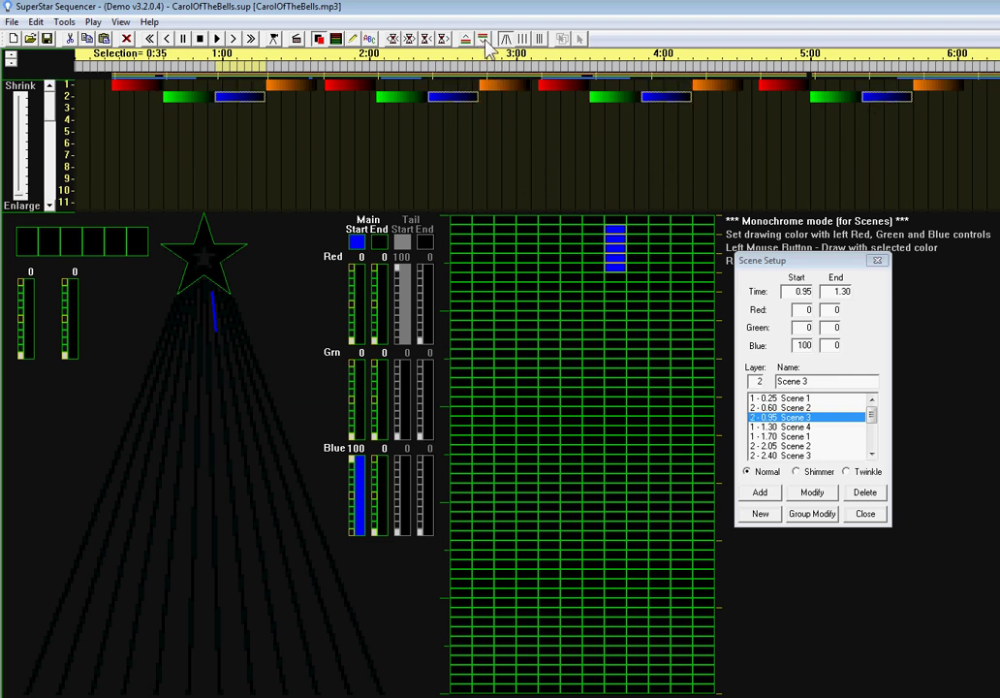
pyautogui.click(484, 40)
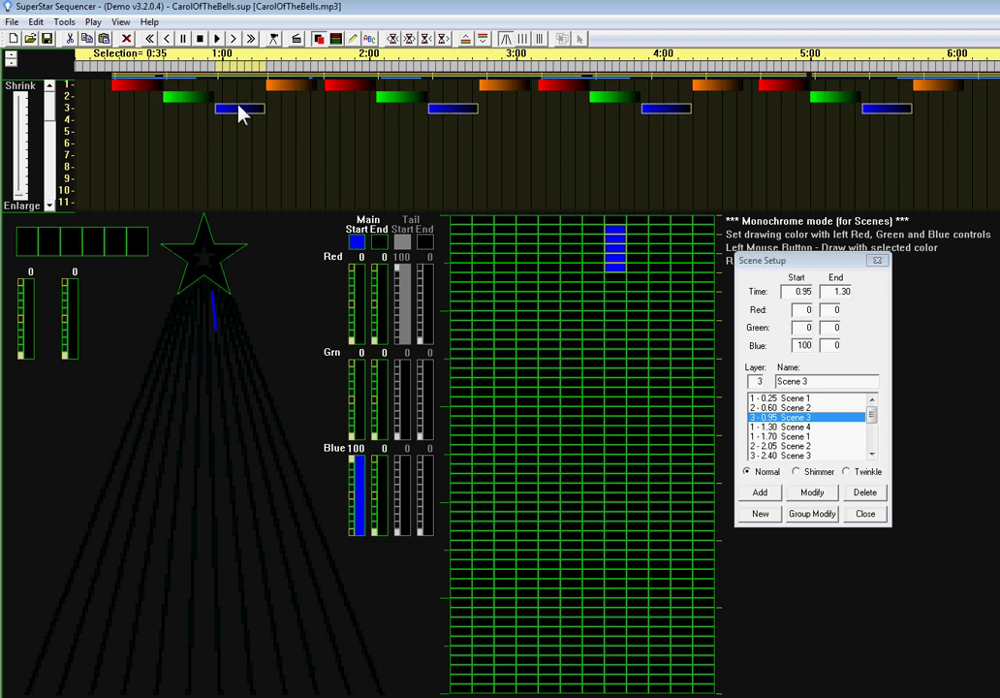
# Move the orange scenes down to layer 4, then play and stop to check the layering
pyautogui.click(288, 87)
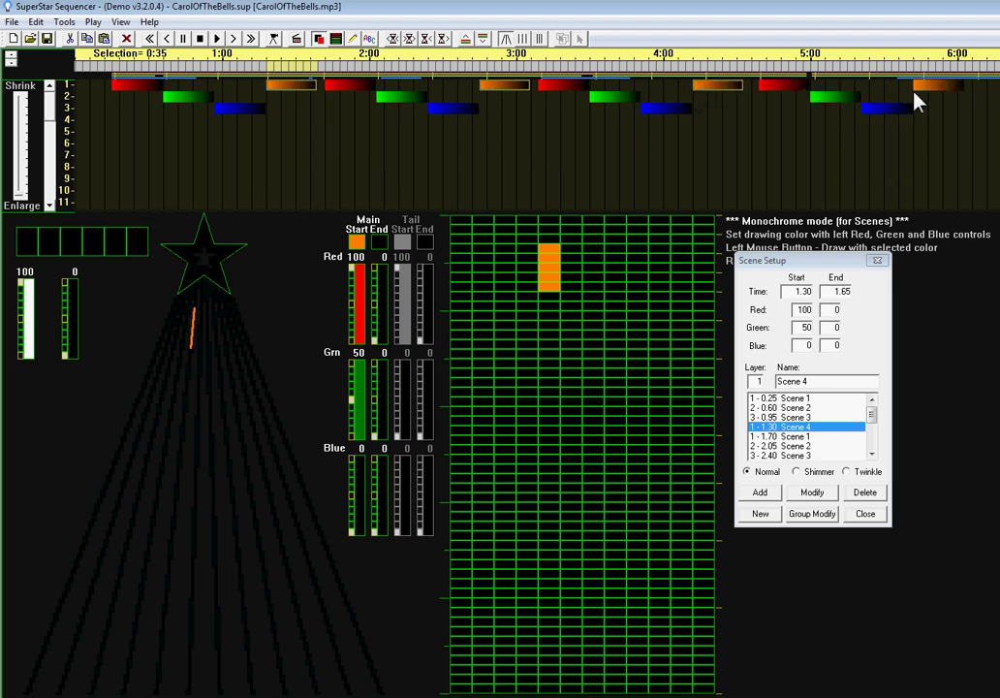
pyautogui.click(482, 39)
pyautogui.click(481, 40)
pyautogui.click(482, 40)
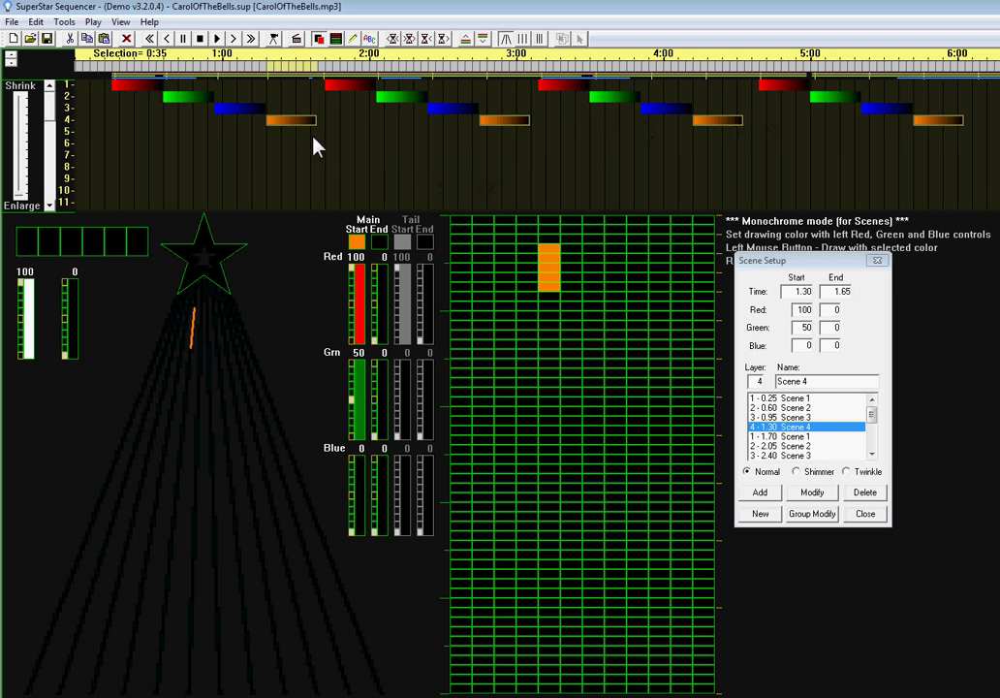
pyautogui.click(217, 38)
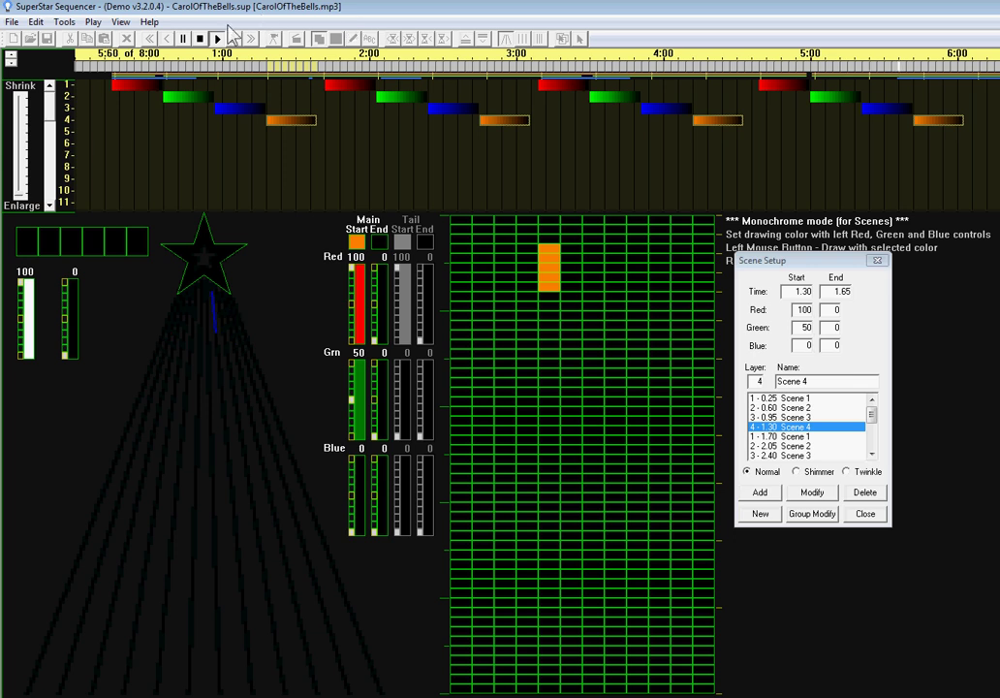
pyautogui.click(181, 39)
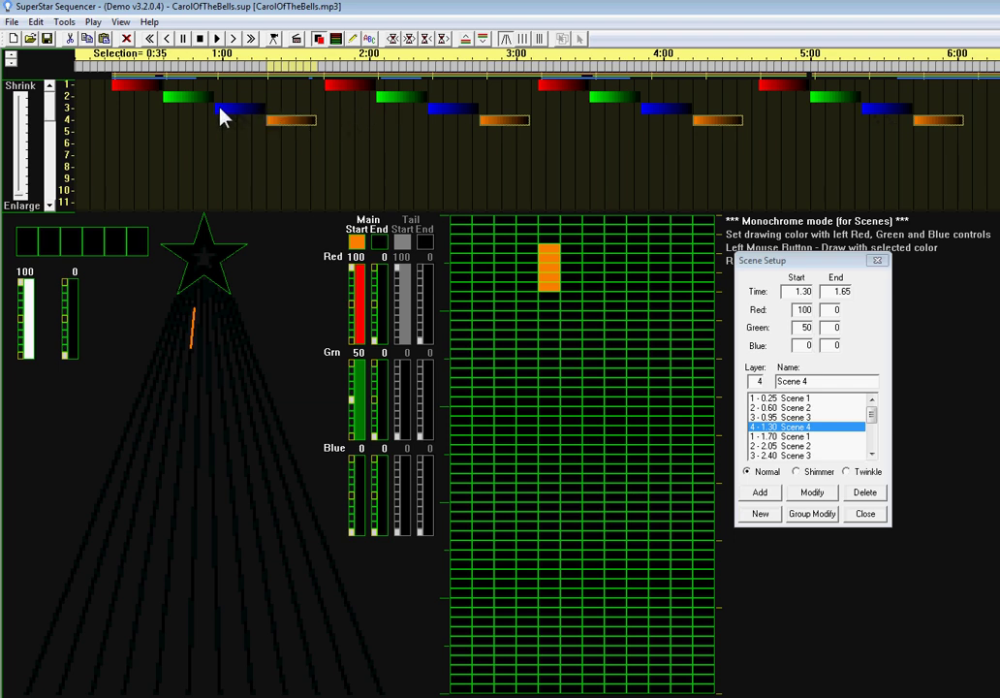
# Set the start colour of the four layer-3 scenes to yellow with Group Modify, then preview
pyautogui.moveTo(220, 108); pyautogui.dragTo(739, 121)
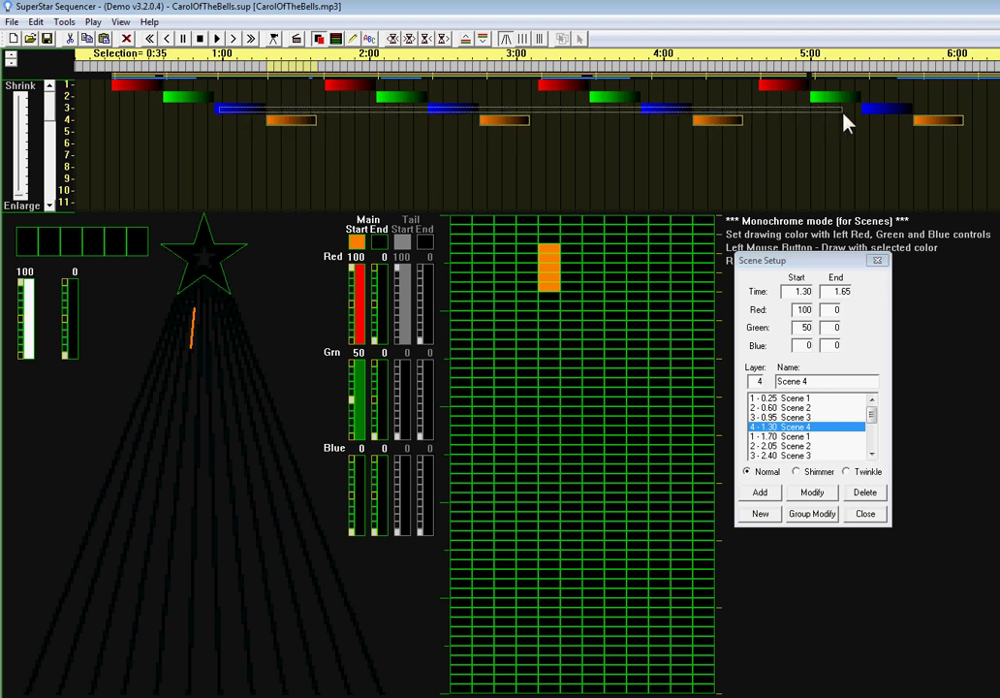
pyautogui.click(911, 112)
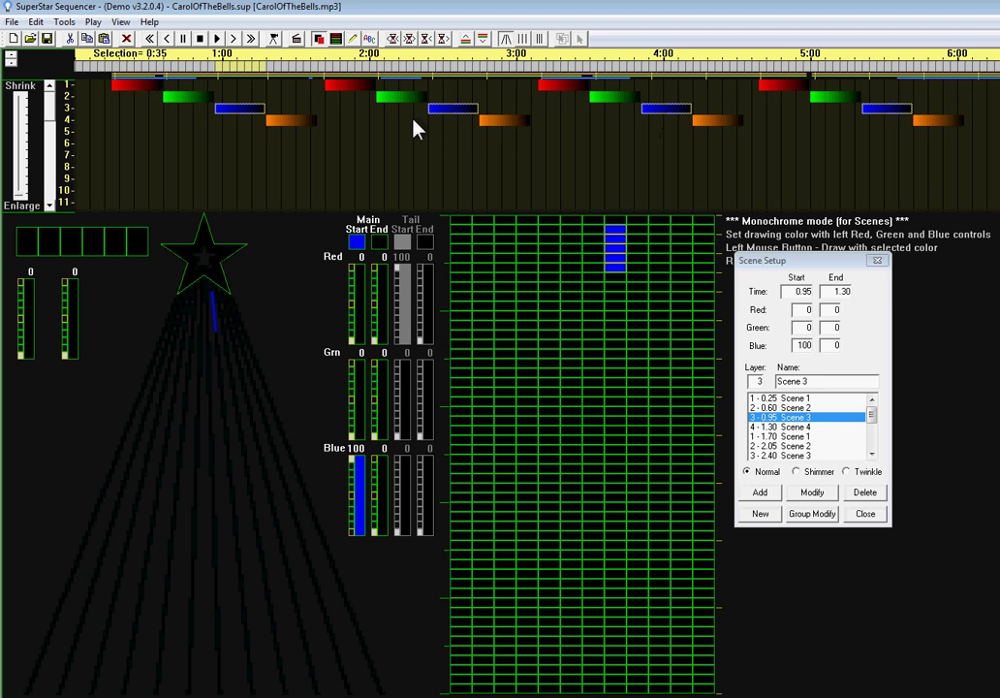
pyautogui.click(357, 243)
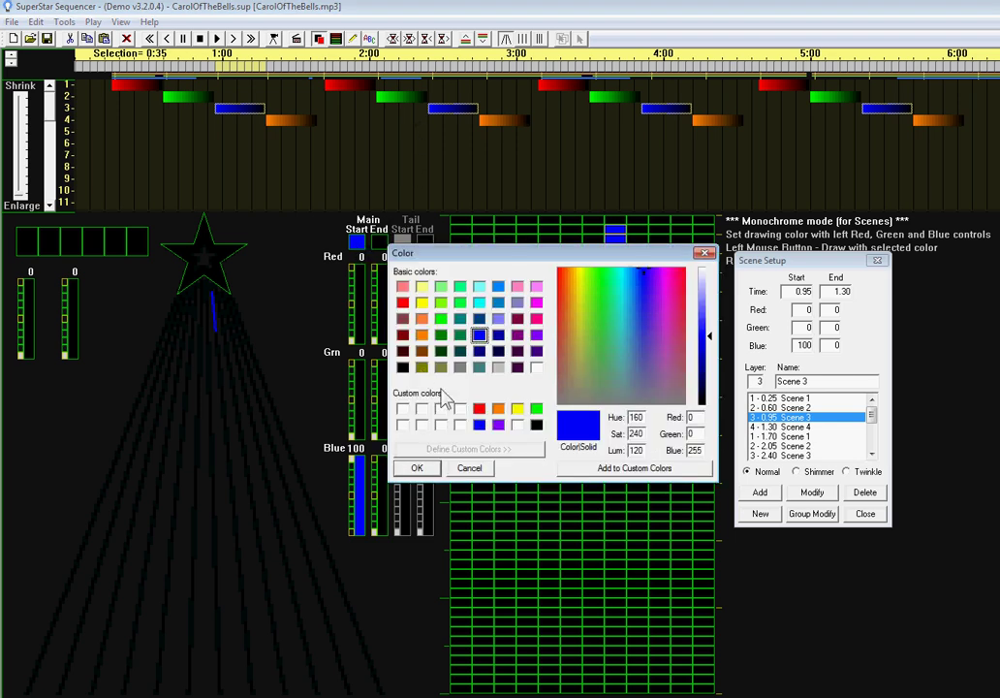
pyautogui.click(519, 409)
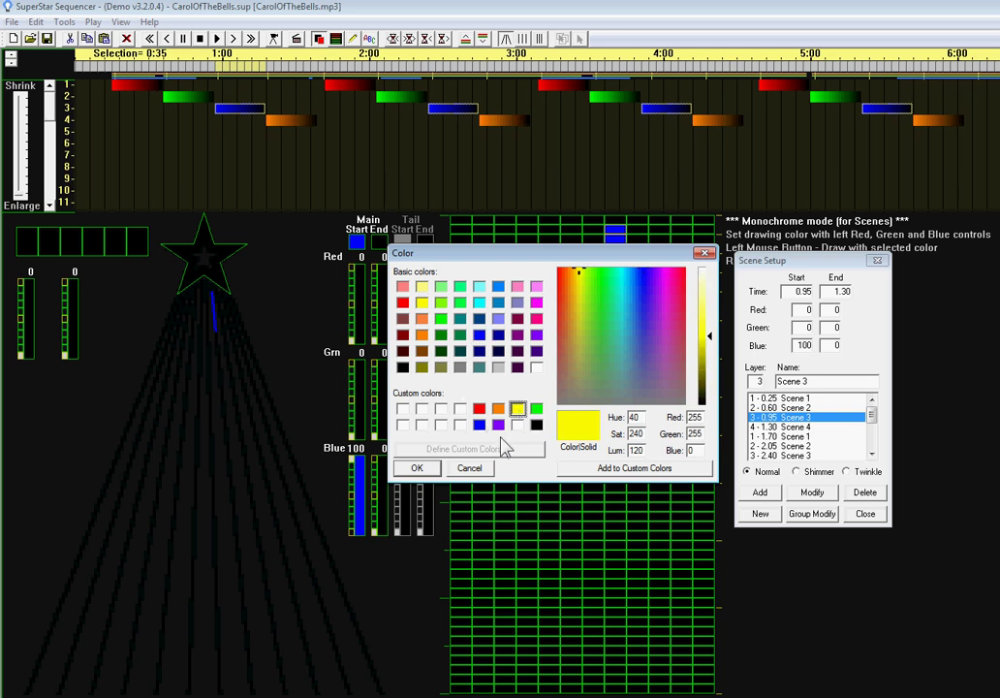
pyautogui.click(417, 469)
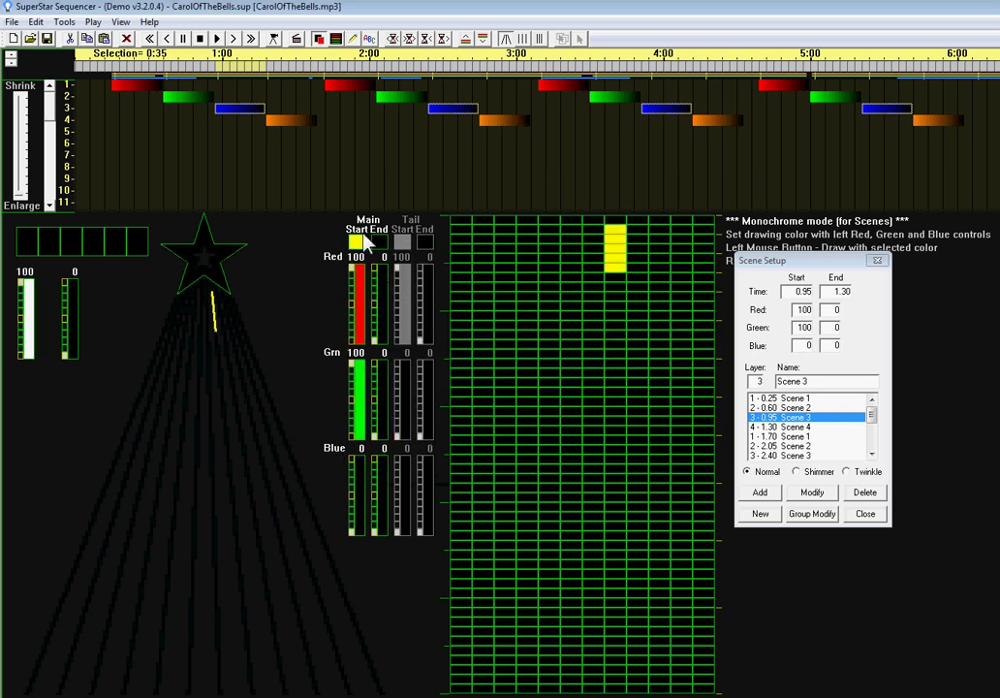
pyautogui.click(810, 524)
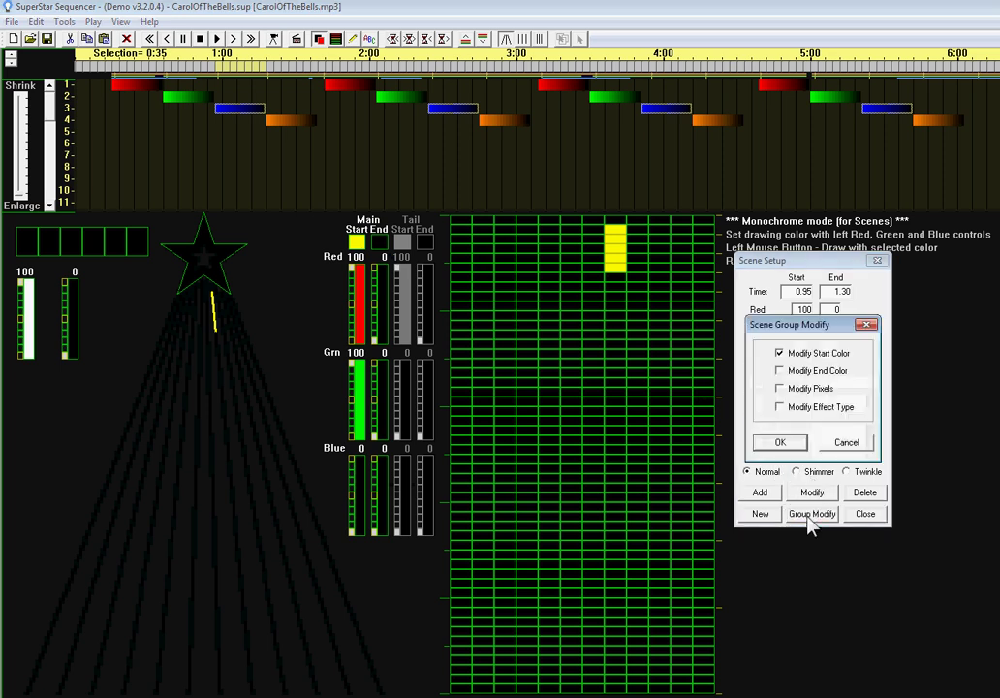
pyautogui.click(712, 441)
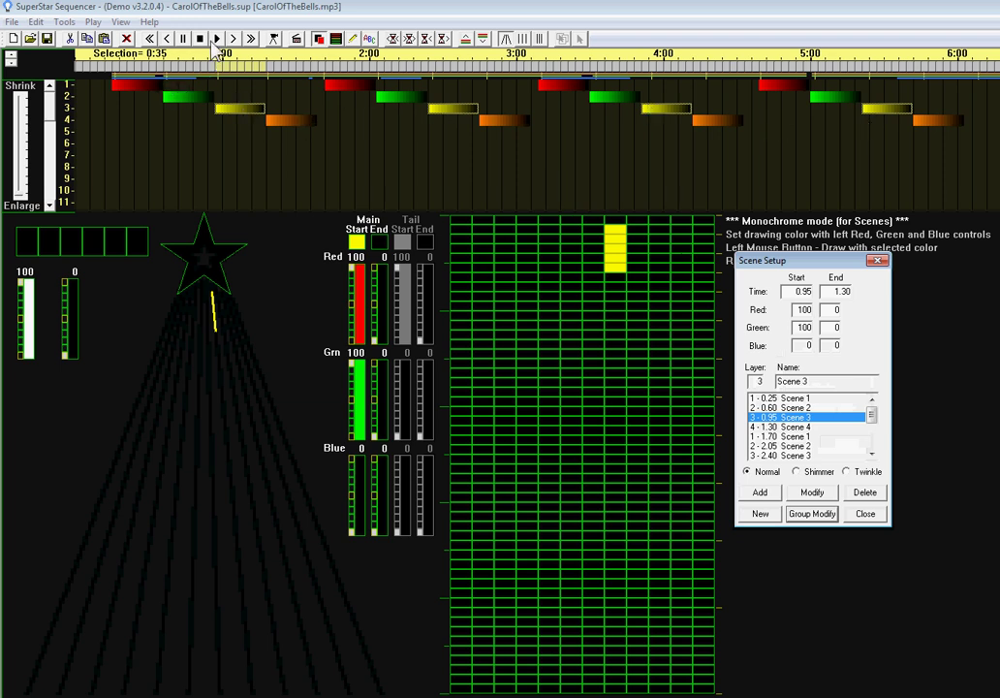
pyautogui.click(180, 39)
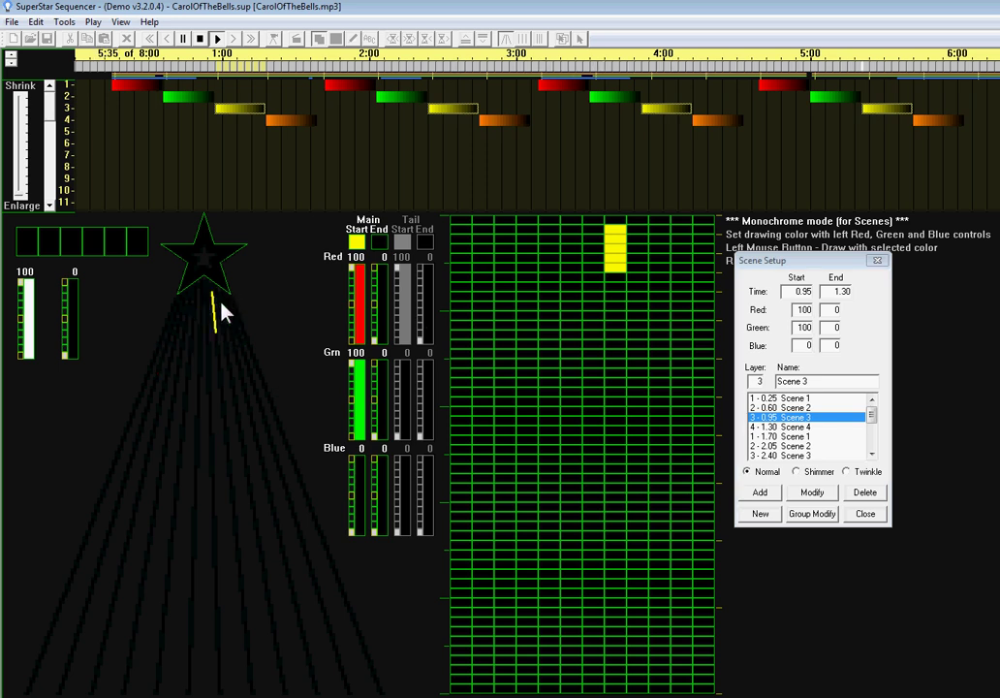
pyautogui.click(218, 39)
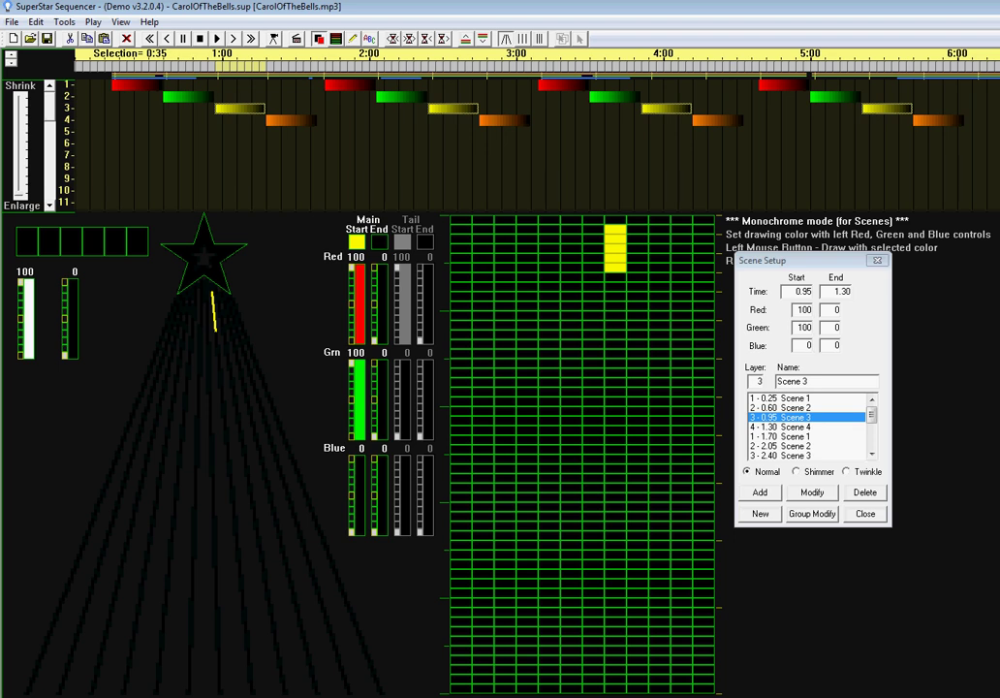
# Exit SuperStar Sequencer with Alt+F4, saving changes to CarolOfTheBells.sup
pyautogui.hotkey('alt', 'F4')
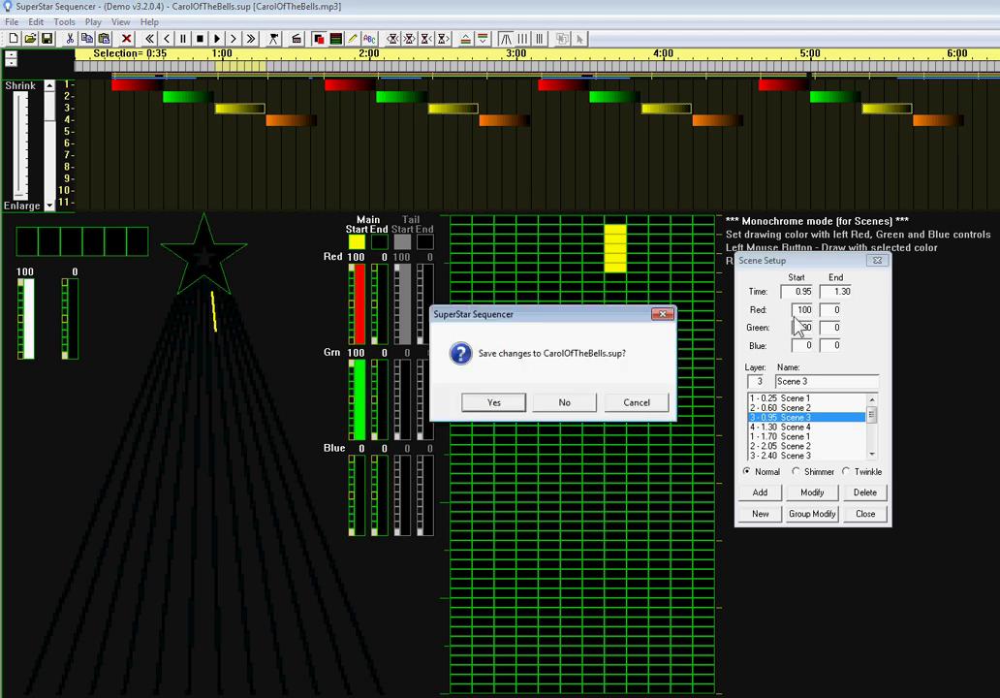
pyautogui.click(495, 402)
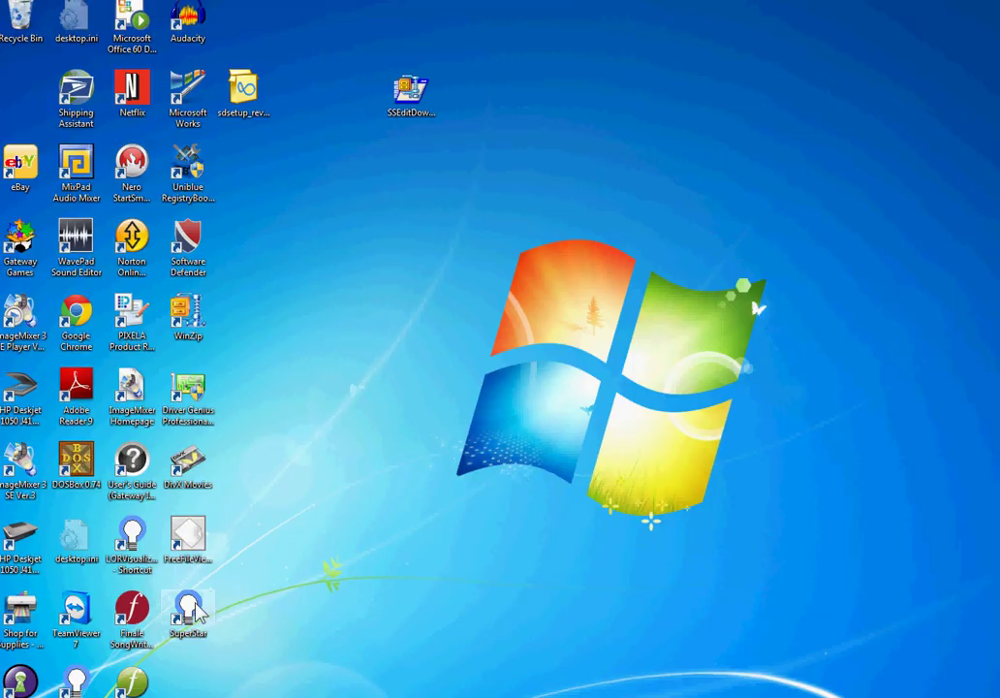
# Launch SuperStar Sequencer from its desktop shortcut
pyautogui.click(203, 611)
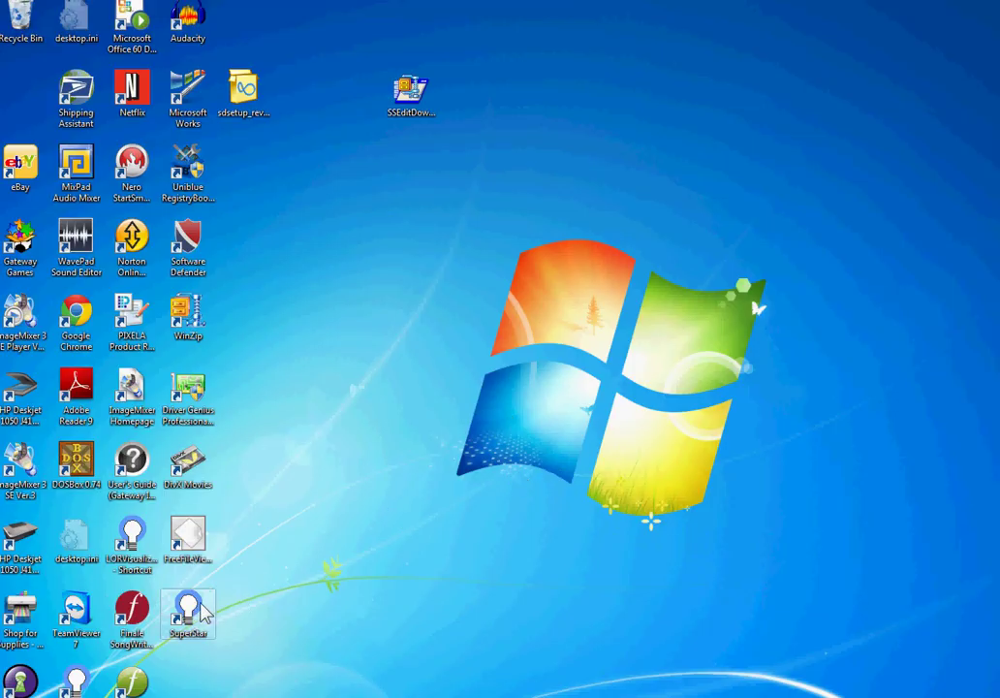
pyautogui.doubleClick(204, 611)
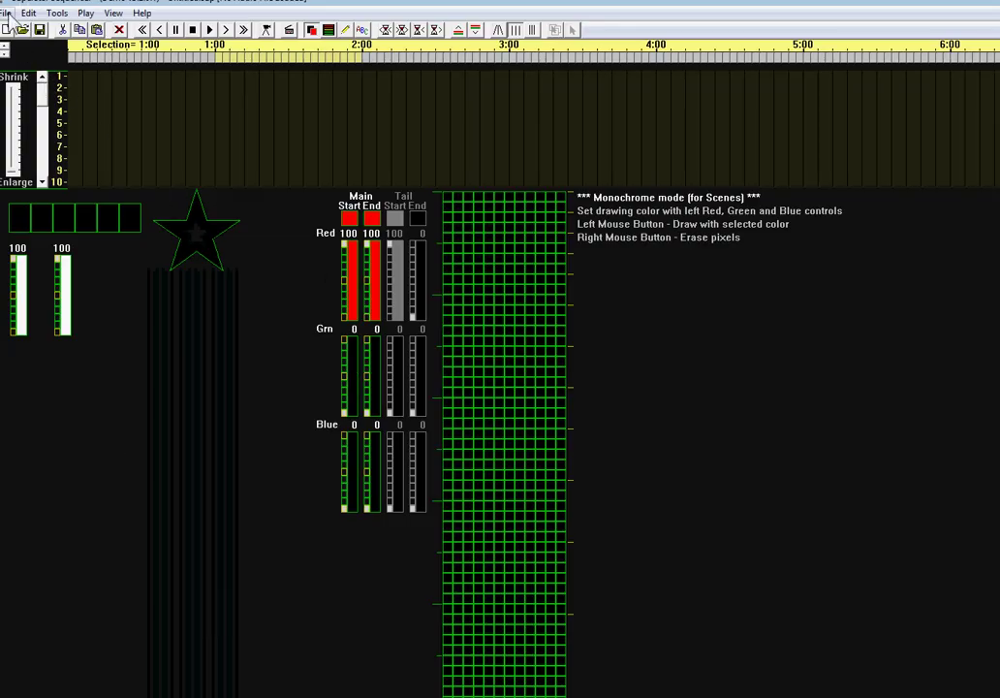
# Browse the Sequences folder in File > Open, cancel, then bring up the File menu's recent files
pyautogui.click(8, 14)
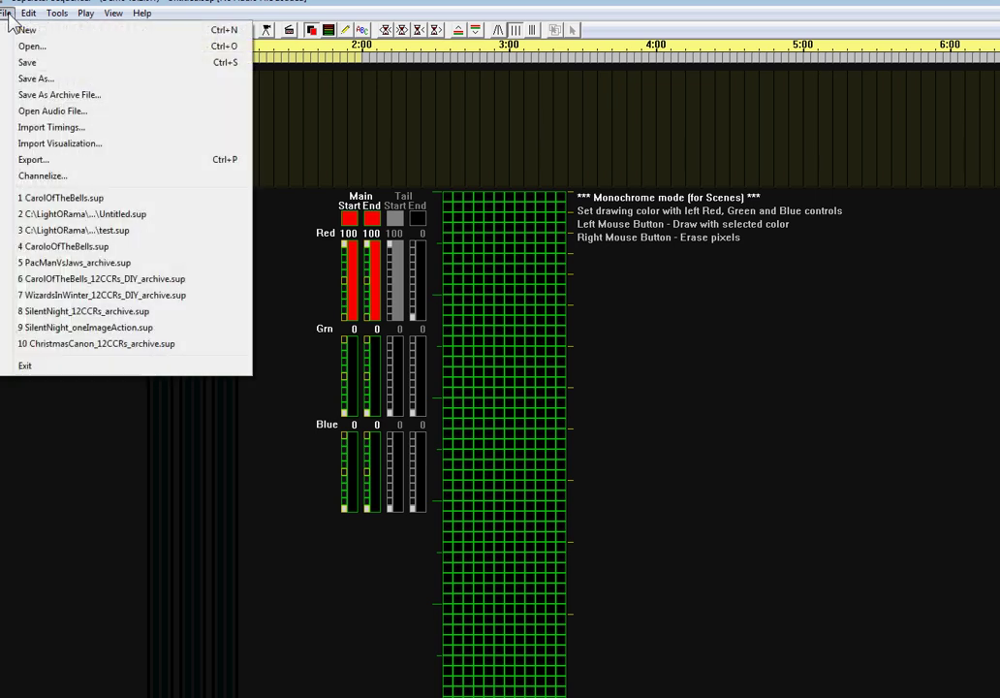
pyautogui.click(34, 46)
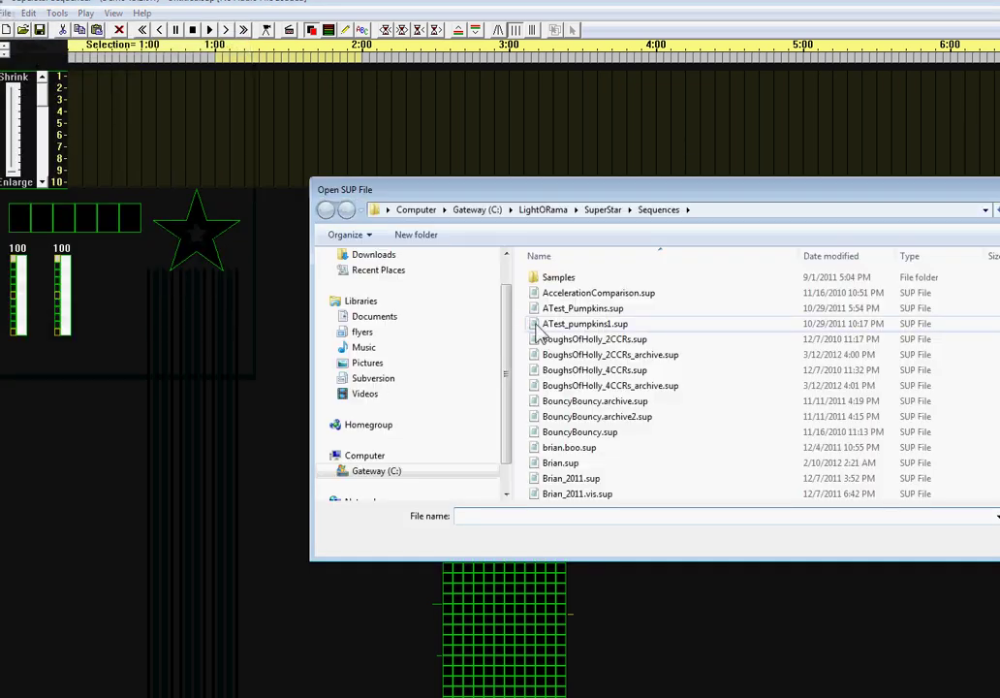
pyautogui.scroll(-5, 608, 410)
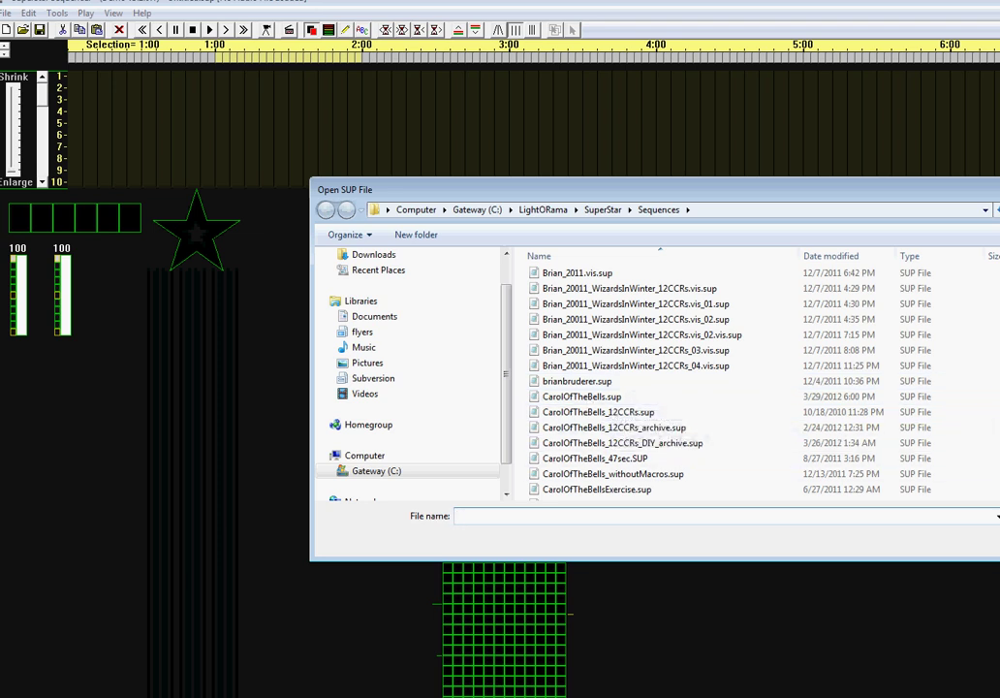
pyautogui.press('Escape')
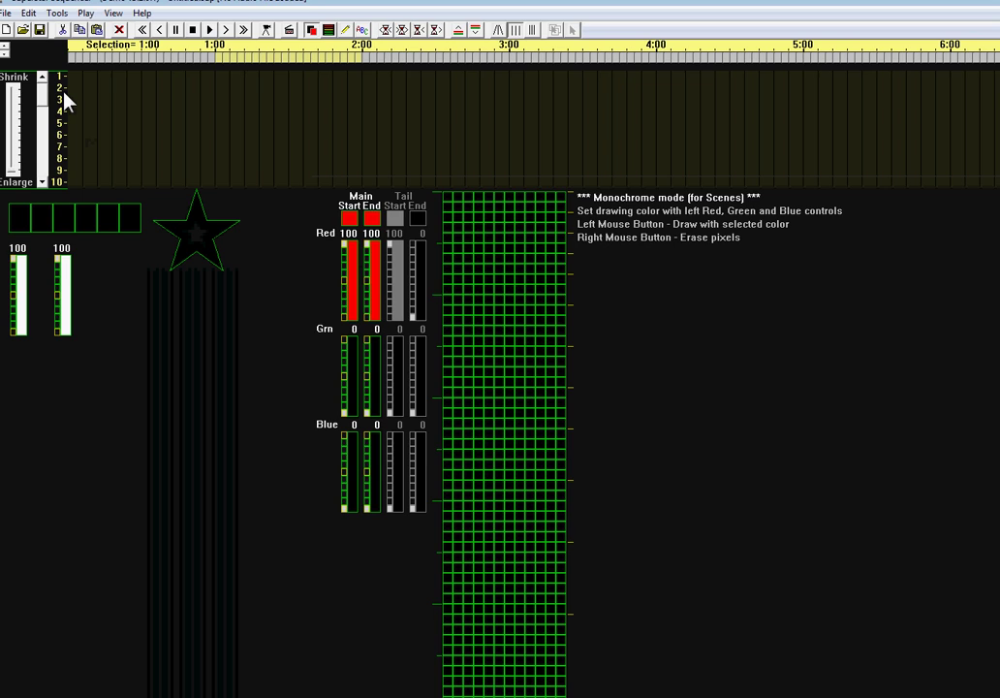
pyautogui.click(6, 13)
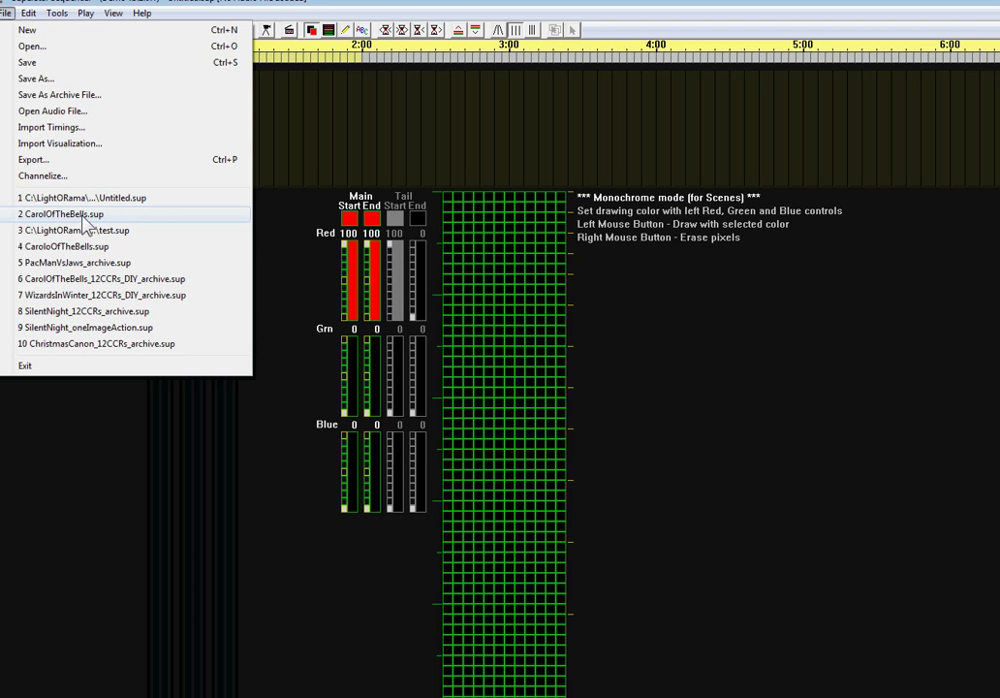
# Open the recent entry '2 CarolOfTheBells.sup' from the File menu
pyautogui.click(84, 221)
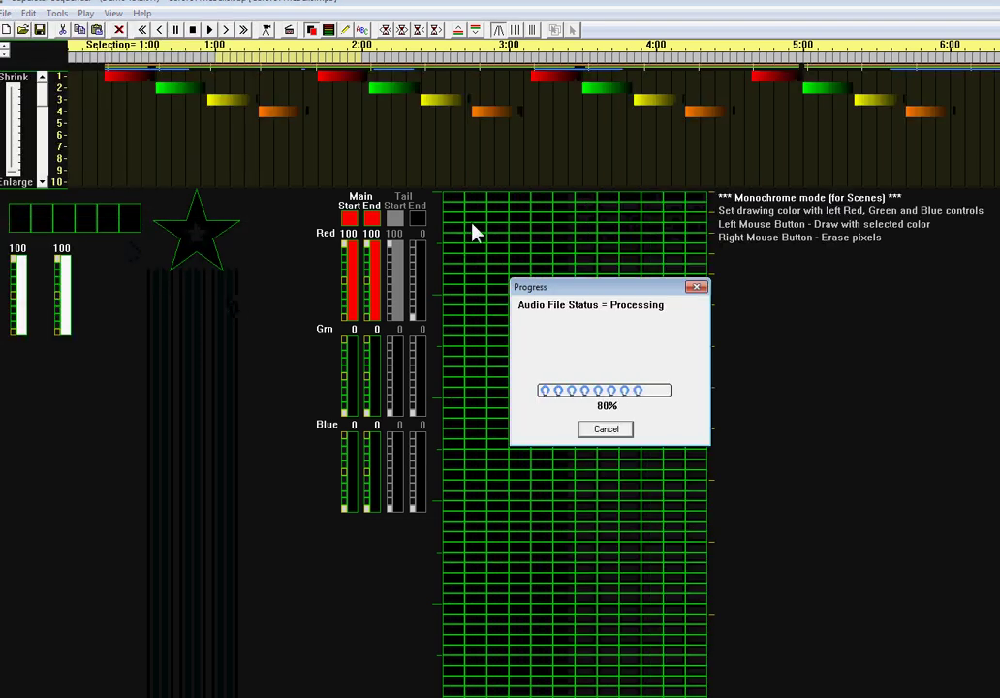